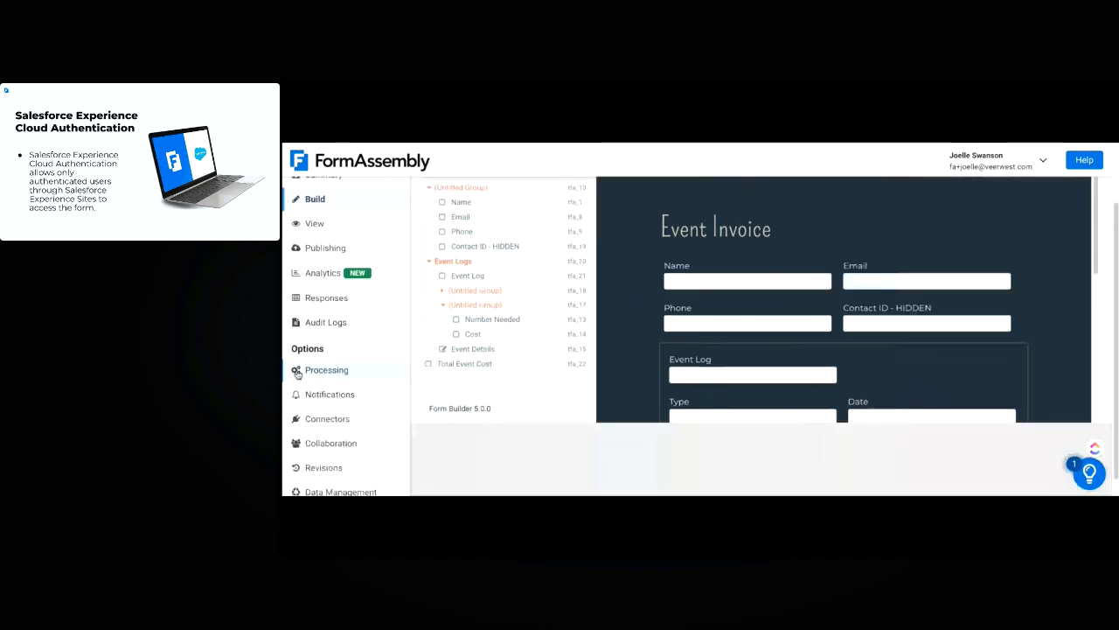
Under Processing, set Allow Responses From to Salesforce Experience Cloud User and open its configuration
{"action": "left_click", "coordinate": [337, 372]}
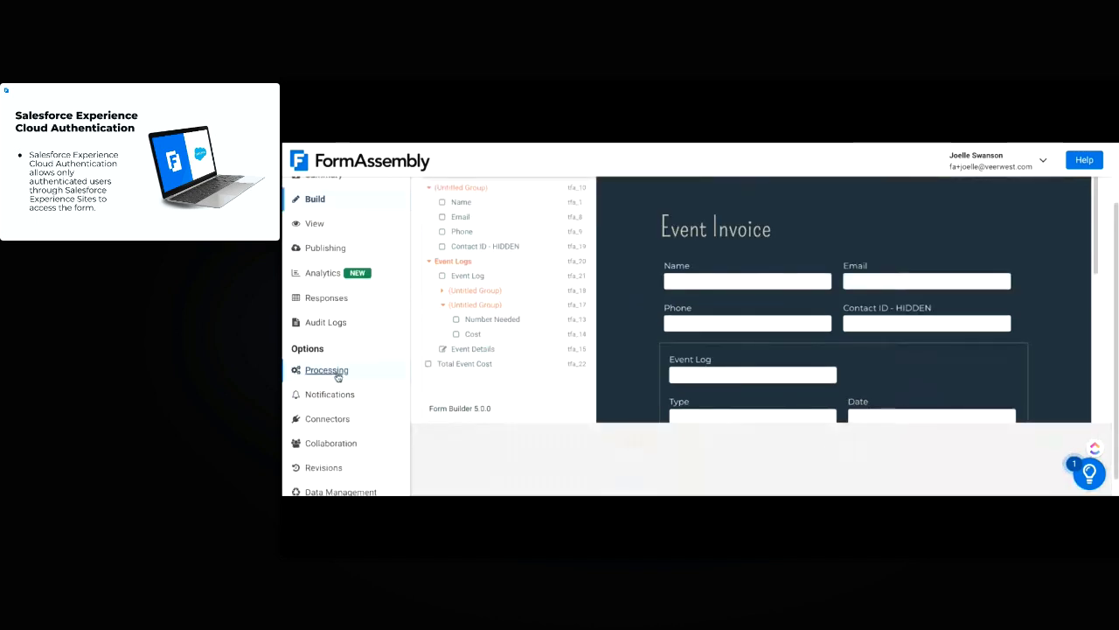
{"action": "scroll", "coordinate": [672, 329], "scroll_direction": "down", "scroll_amount": 1}
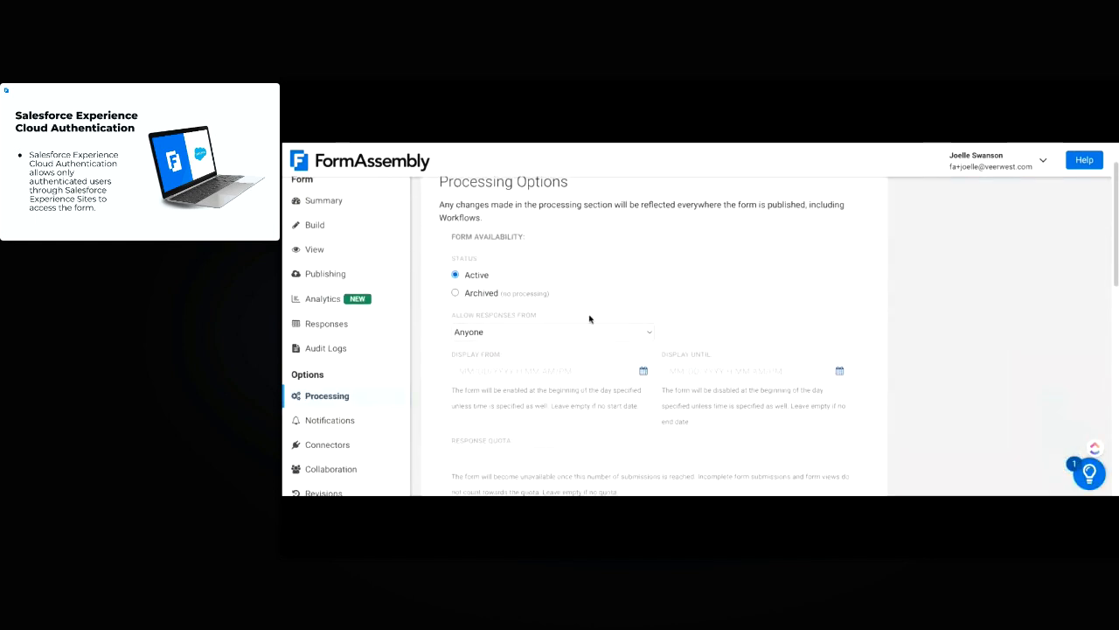
{"action": "left_click", "coordinate": [563, 334]}
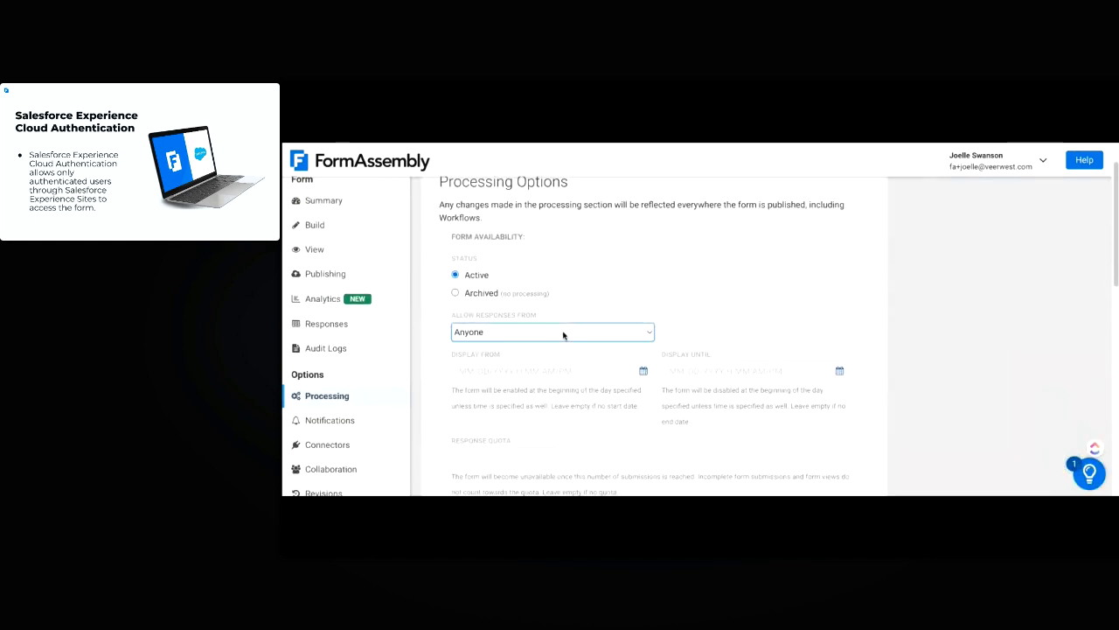
{"action": "left_click", "coordinate": [607, 370]}
{"action": "left_click", "coordinate": [483, 360]}
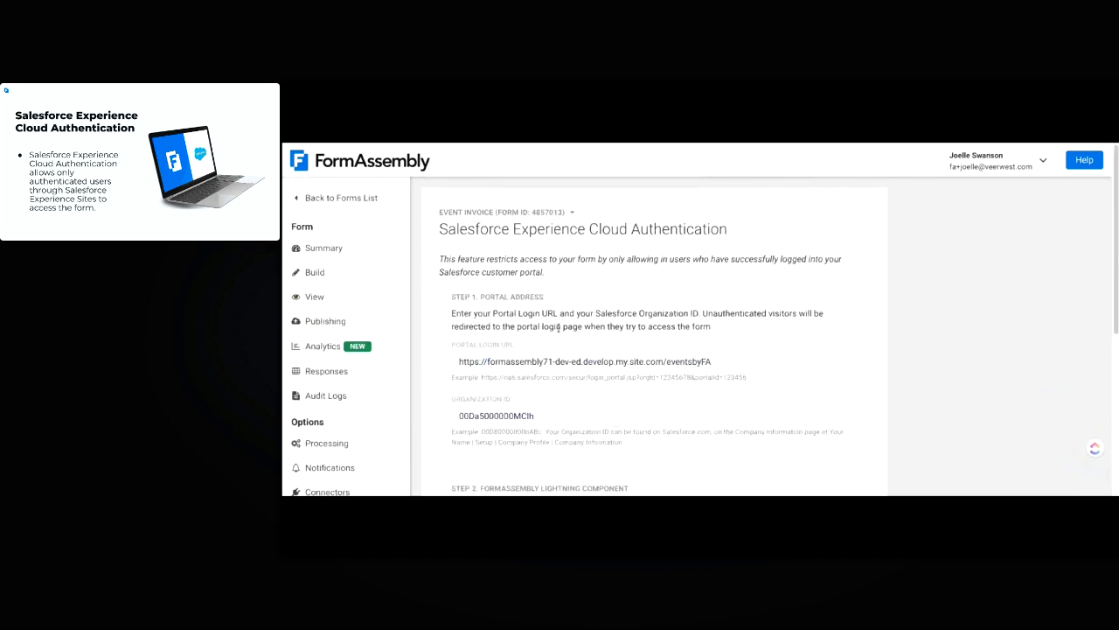
{"action": "scroll", "coordinate": [762, 392], "scroll_direction": "down", "scroll_amount": 2}
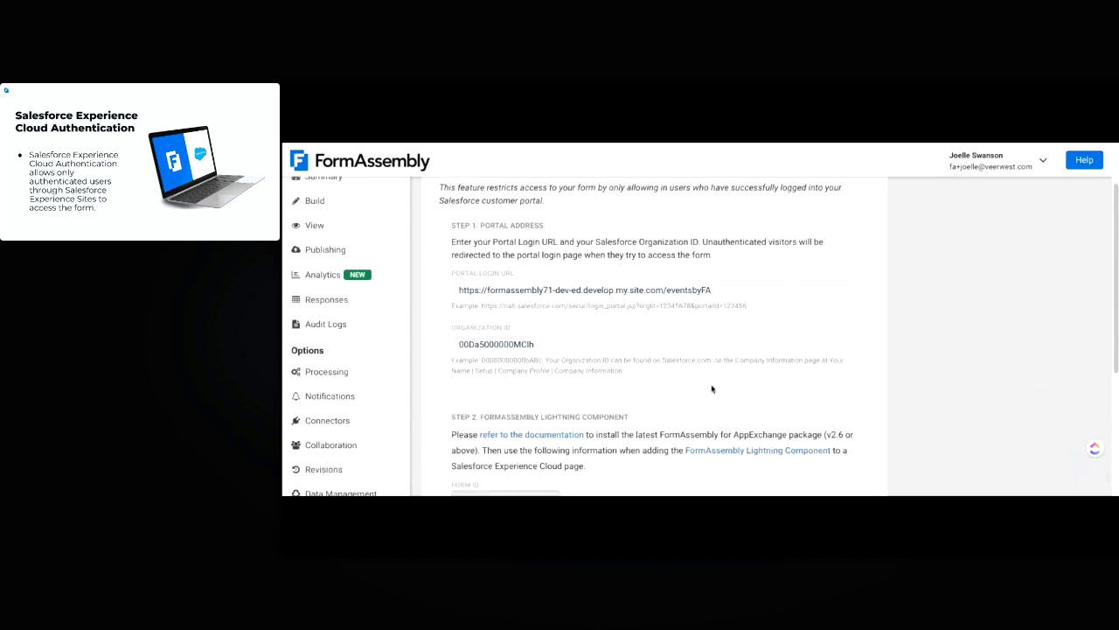
{"action": "scroll", "coordinate": [712, 388], "scroll_direction": "up", "scroll_amount": 3}
{"action": "scroll", "coordinate": [700, 350], "scroll_direction": "down", "scroll_amount": 2}
{"action": "scroll", "coordinate": [686, 306], "scroll_direction": "up", "scroll_amount": 1}
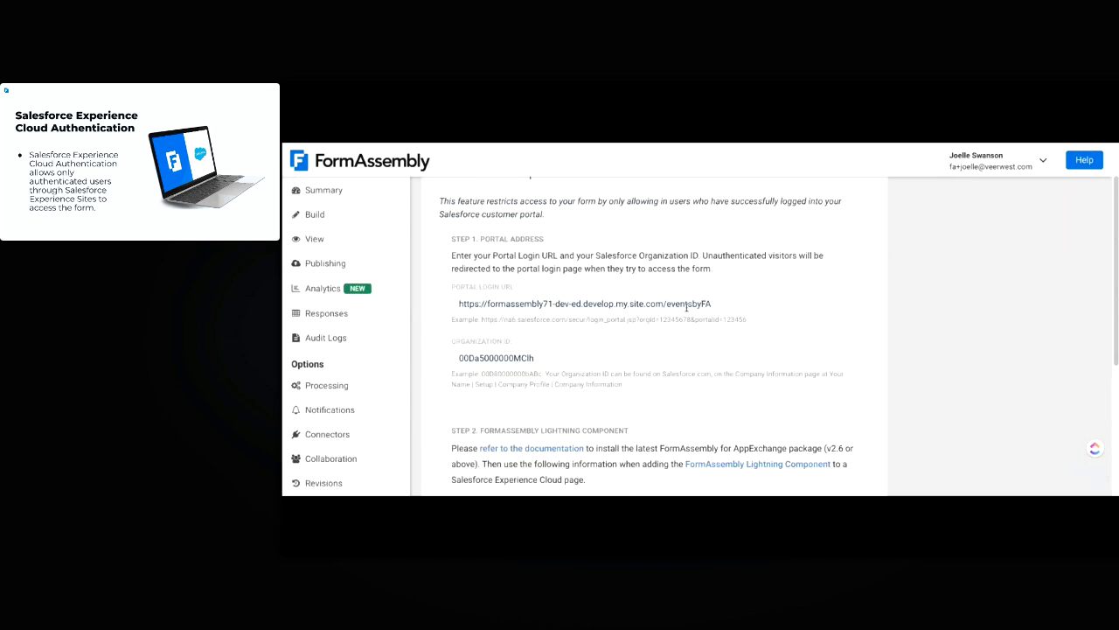
{"action": "left_click_drag", "start_coordinate": [796, 303], "coordinate": [719, 303]}
{"action": "left_click", "coordinate": [640, 259]}
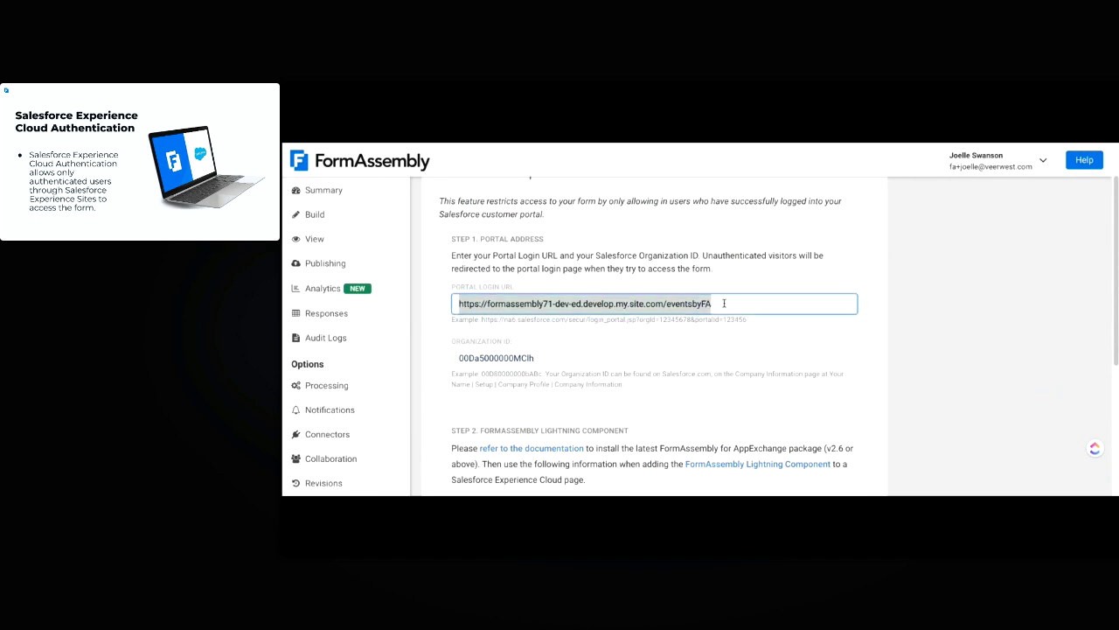
{"action": "left_click", "coordinate": [715, 303]}
{"action": "left_click", "coordinate": [734, 276]}
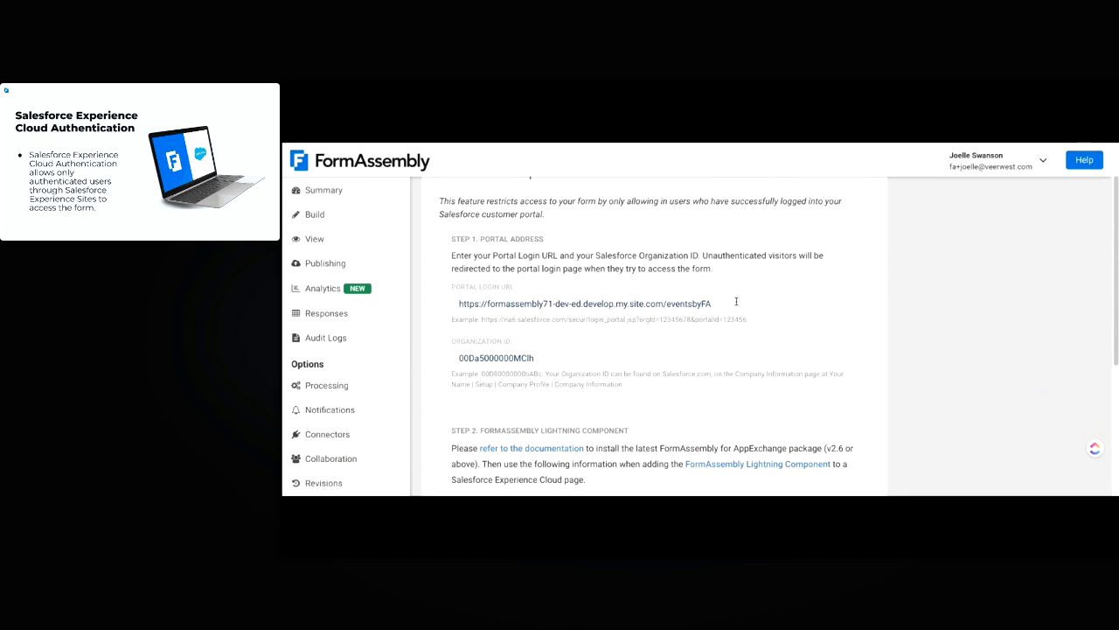
{"action": "left_click", "coordinate": [735, 304]}
{"action": "left_click_drag", "start_coordinate": [713, 303], "coordinate": [458, 303]}
{"action": "left_click", "coordinate": [588, 266]}
{"action": "left_click_drag", "start_coordinate": [560, 358], "coordinate": [437, 356]}
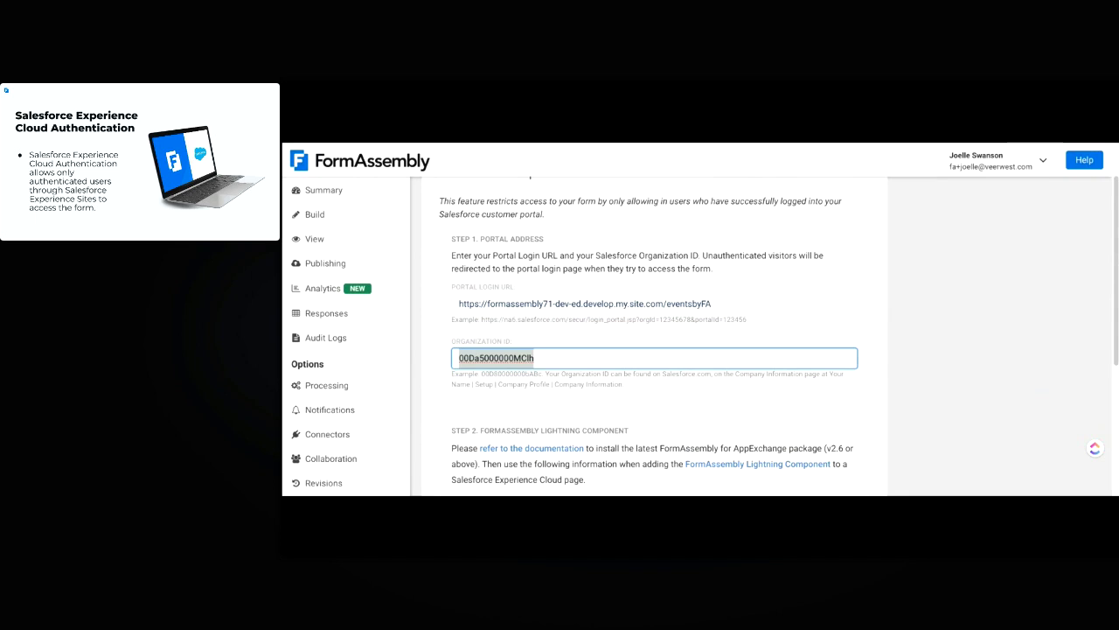
{"action": "left_click", "coordinate": [450, 317]}
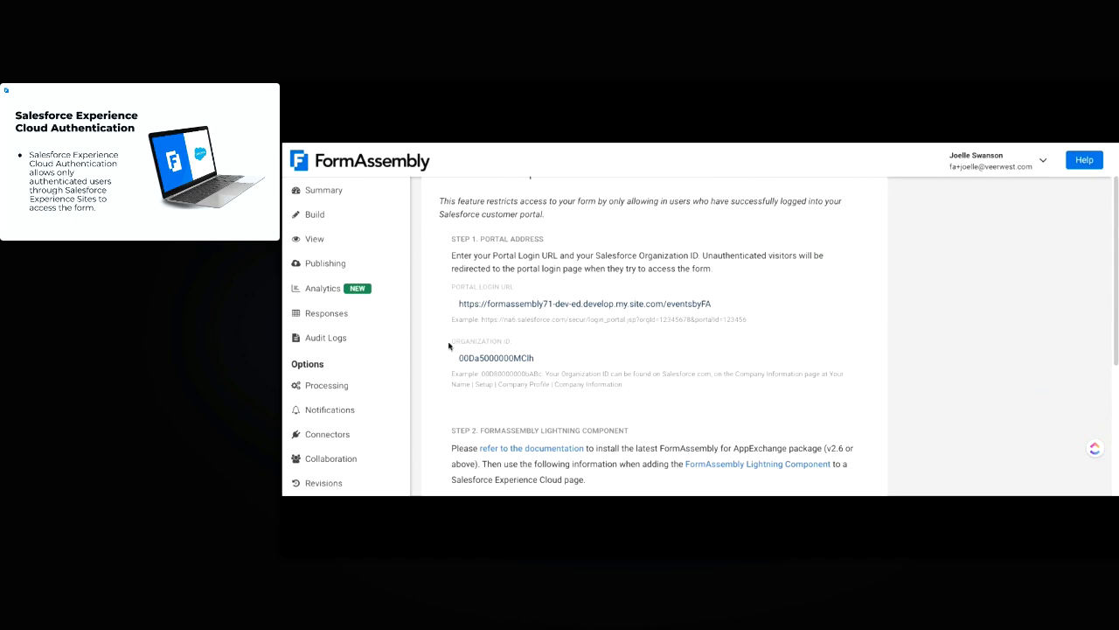
{"action": "left_click_drag", "start_coordinate": [451, 346], "coordinate": [510, 348]}
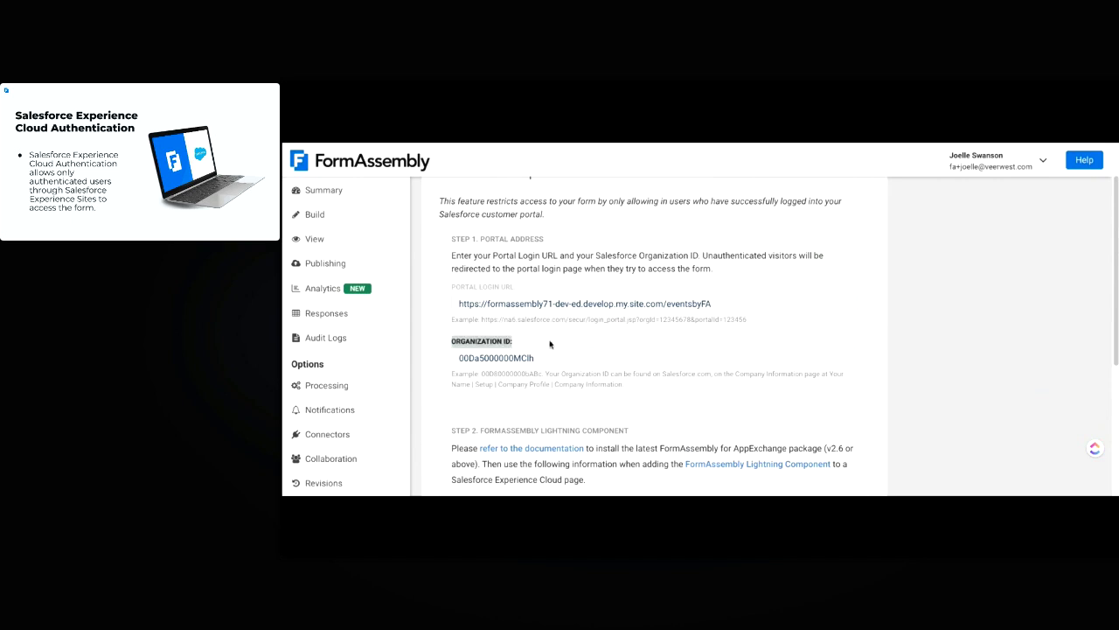
{"action": "left_click", "coordinate": [552, 344]}
{"action": "left_click", "coordinate": [559, 337]}
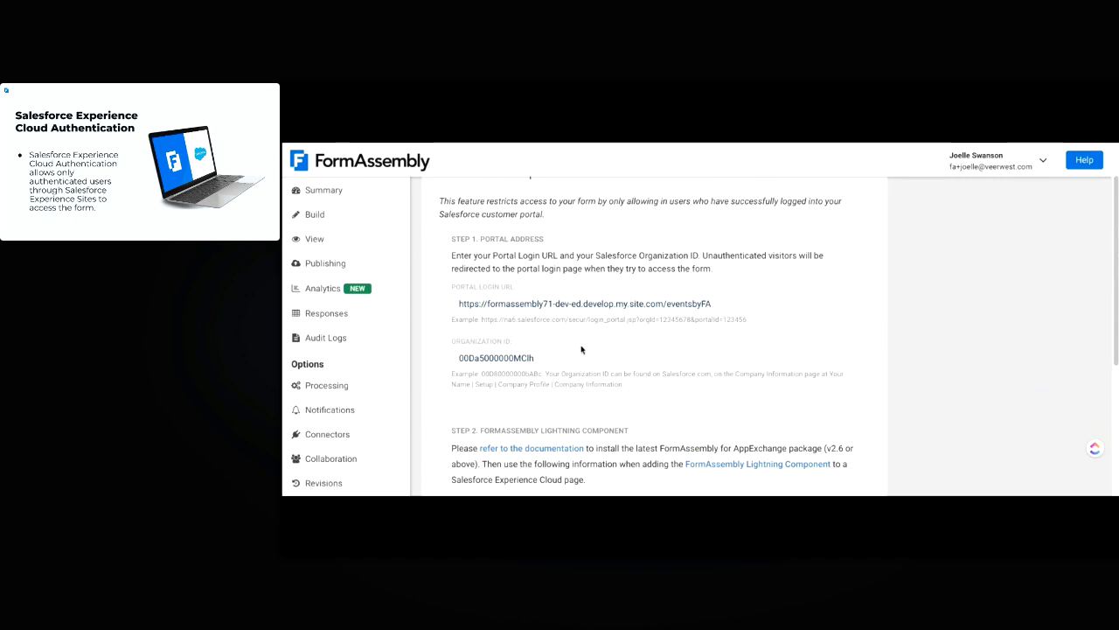
Save the Salesforce Experience Cloud authentication settings
{"action": "scroll", "coordinate": [588, 376], "scroll_direction": "down", "scroll_amount": 5}
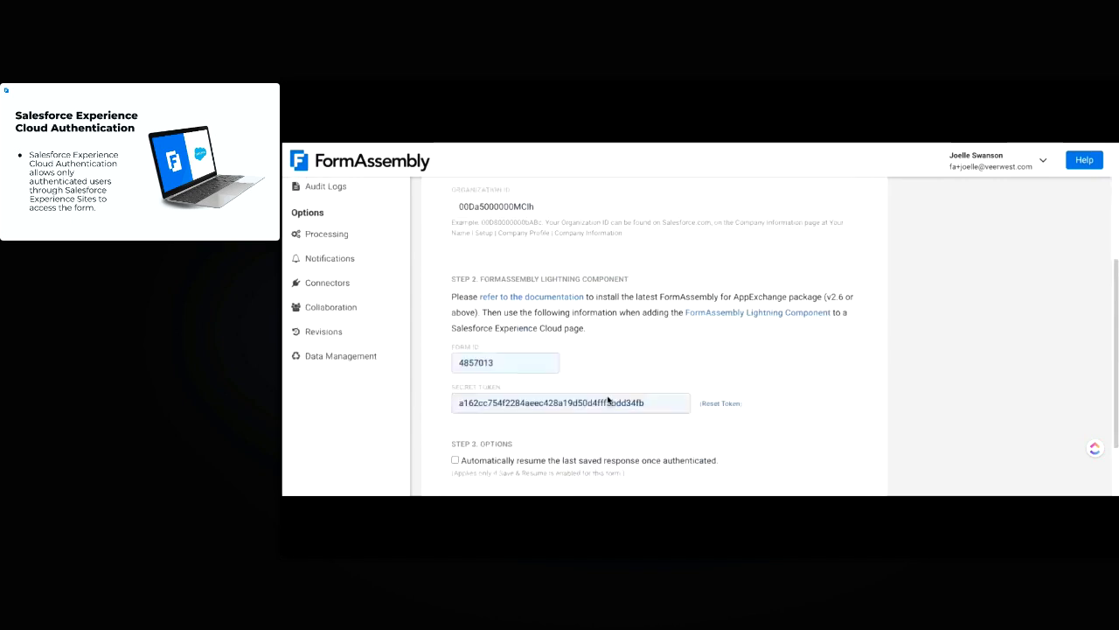
{"action": "left_click", "coordinate": [599, 428]}
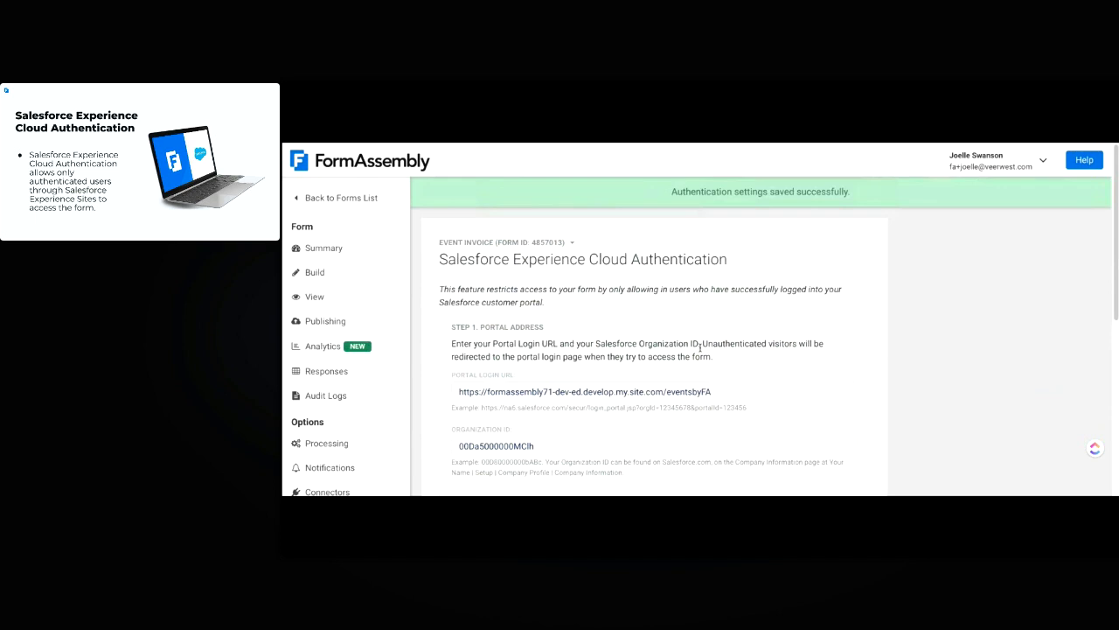
{"action": "scroll", "coordinate": [593, 388], "scroll_direction": "down", "scroll_amount": 2}
{"action": "scroll", "coordinate": [594, 388], "scroll_direction": "down", "scroll_amount": 2}
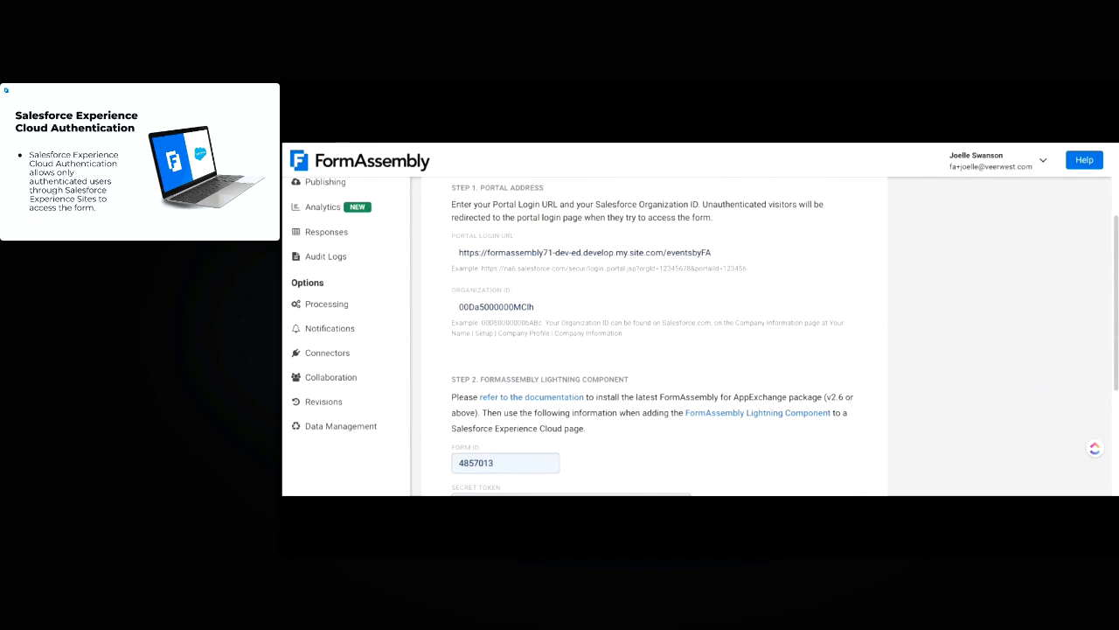
{"action": "scroll", "coordinate": [613, 366], "scroll_direction": "down", "scroll_amount": 2}
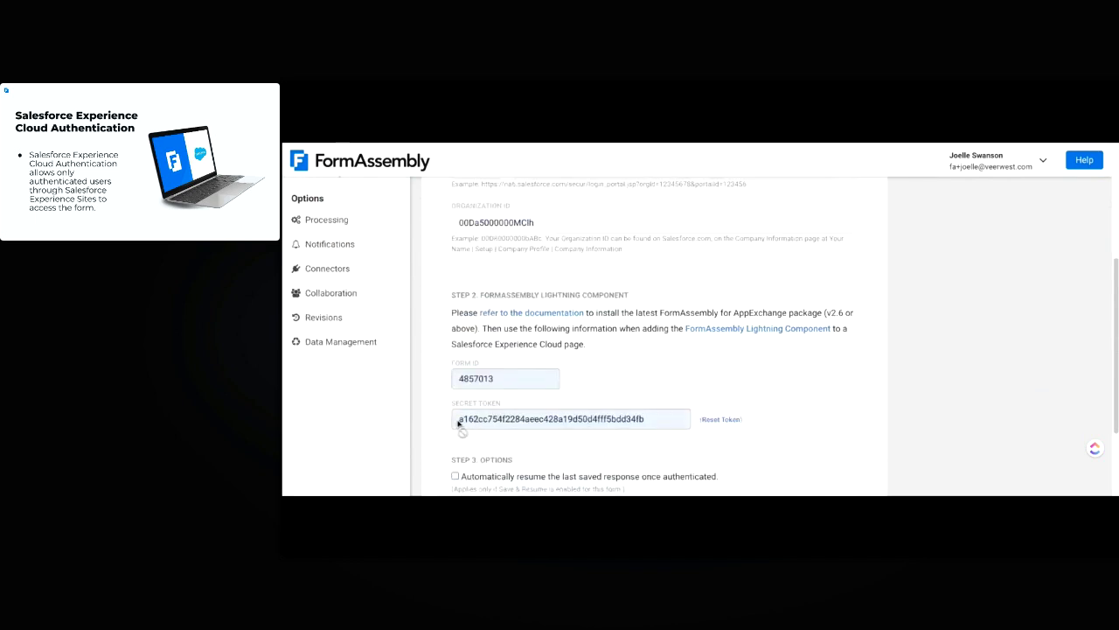
Copy the form's Secret Token and return to the Experience Builder tab
{"action": "left_click_drag", "start_coordinate": [456, 423], "coordinate": [652, 420]}
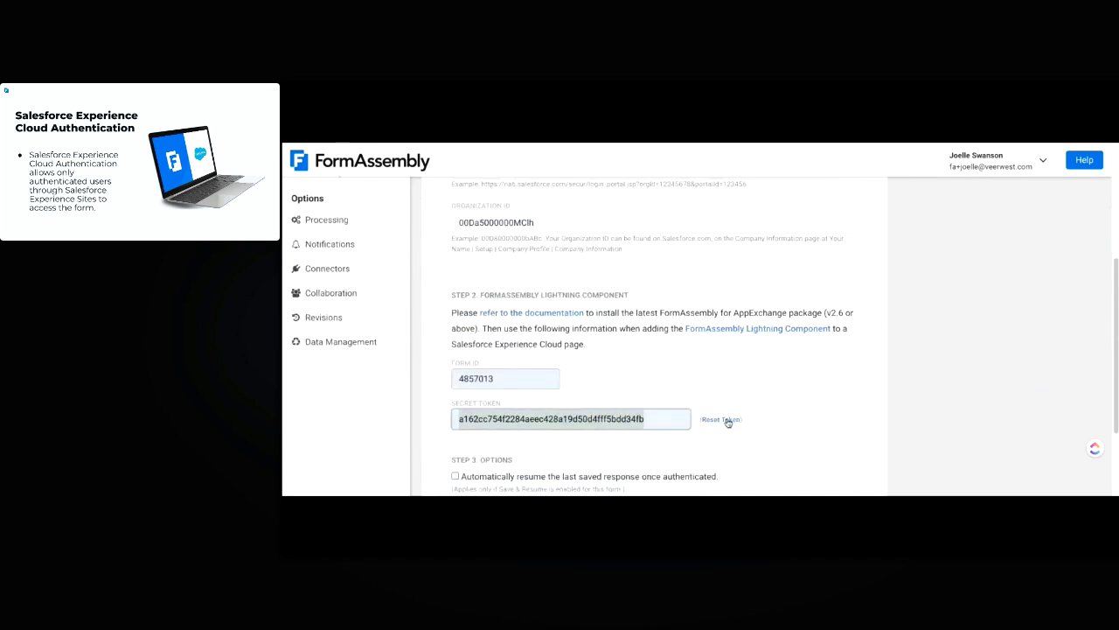
{"action": "key", "text": "shift+Tab"}
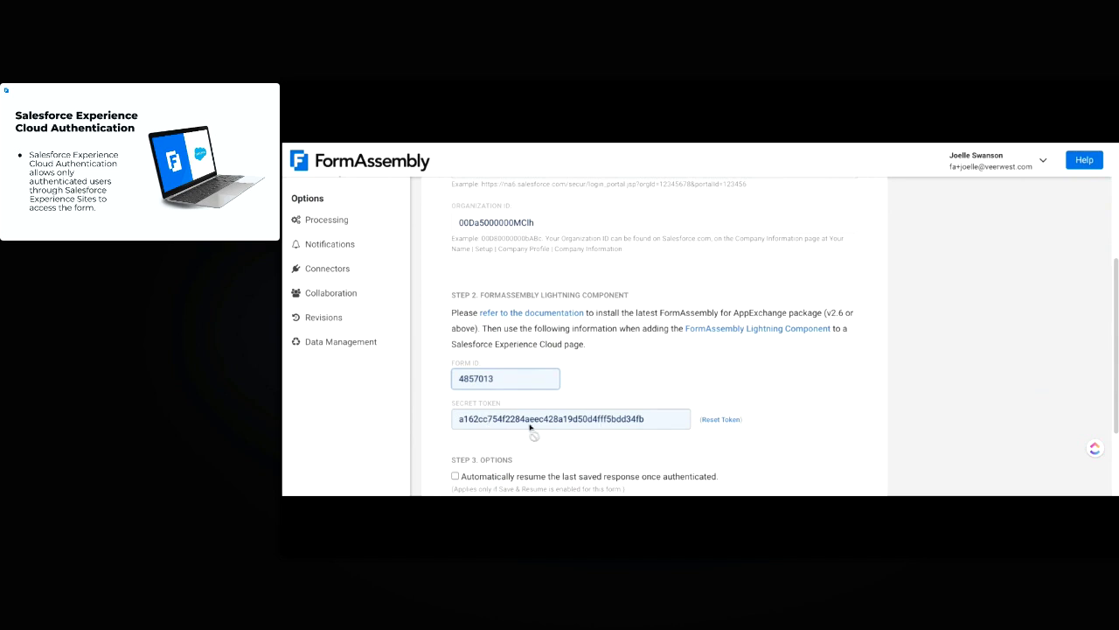
{"action": "left_click", "coordinate": [907, 143]}
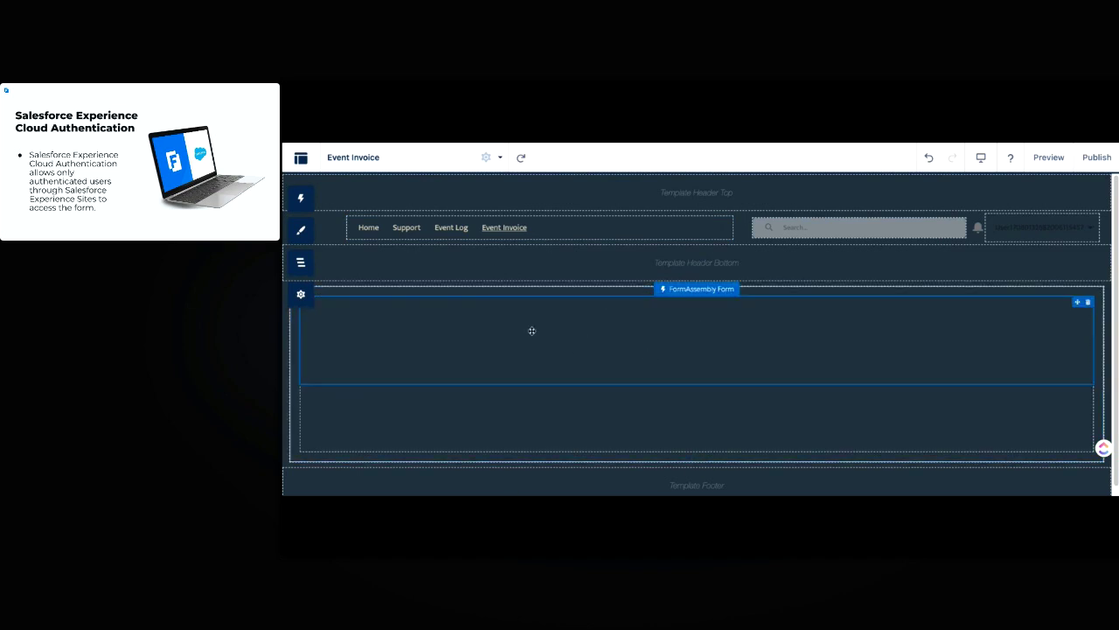
Paste the copied secret token into the FormAssembly Form component's Form Token property
{"action": "left_click", "coordinate": [541, 357]}
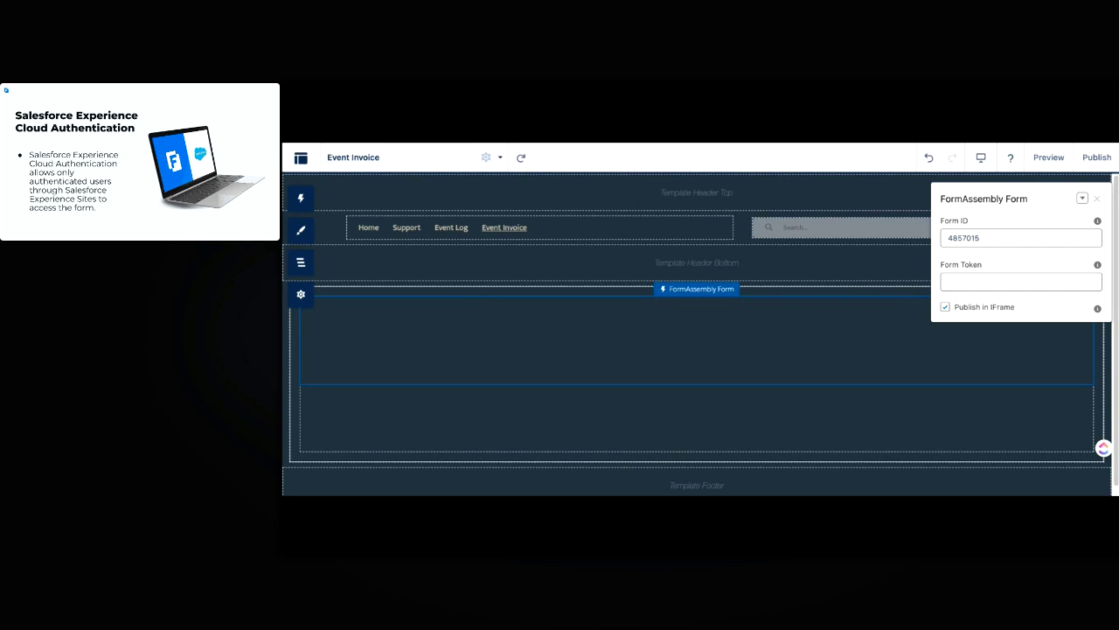
{"action": "left_click", "coordinate": [1012, 280]}
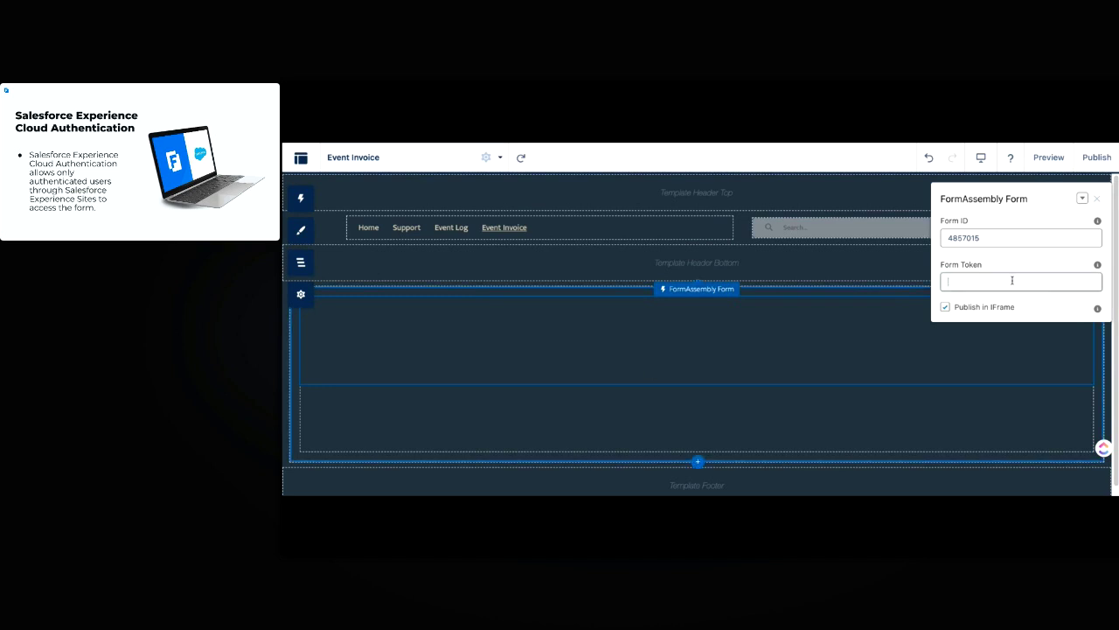
{"action": "key", "text": "ctrl+v"}
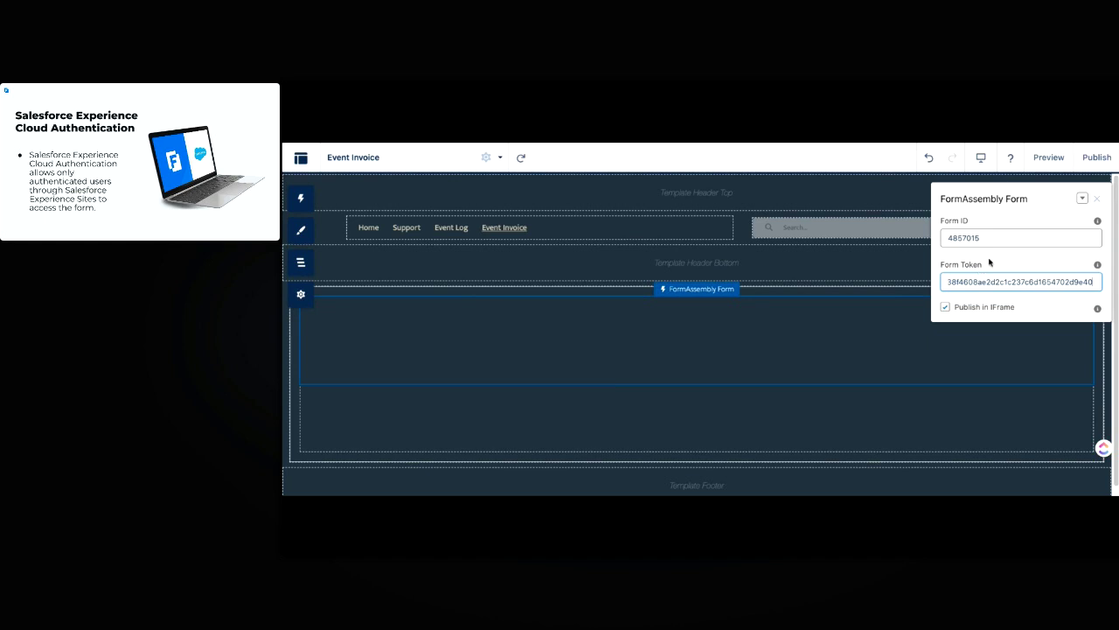
{"action": "left_click", "coordinate": [992, 259]}
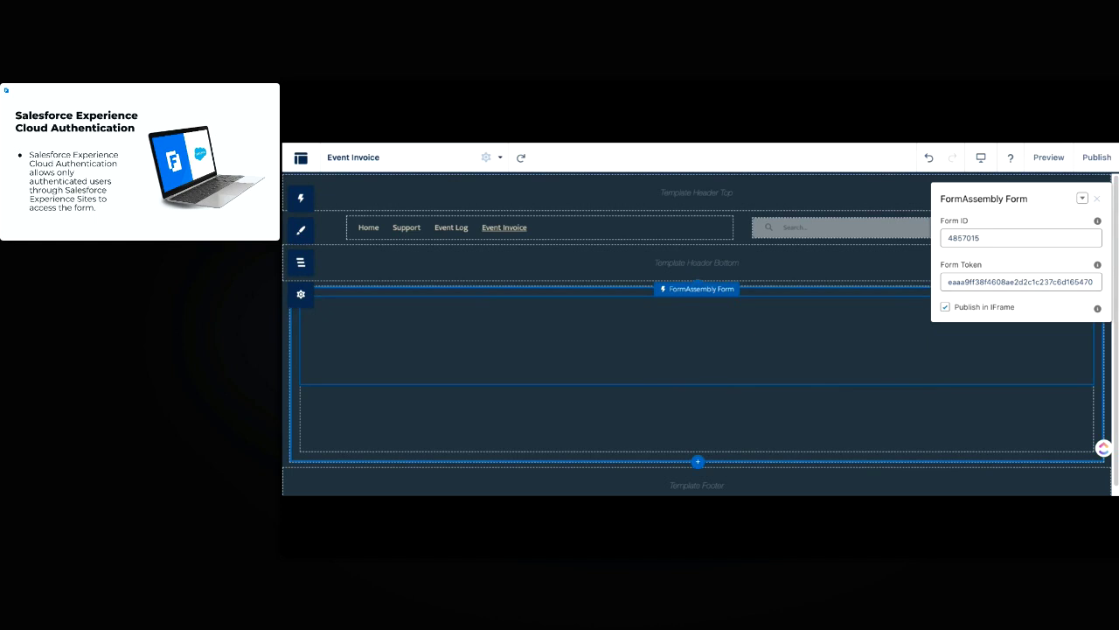
Publish the Experience Cloud site and confirm the publish
{"action": "scroll", "coordinate": [822, 382], "scroll_direction": "down", "scroll_amount": 1}
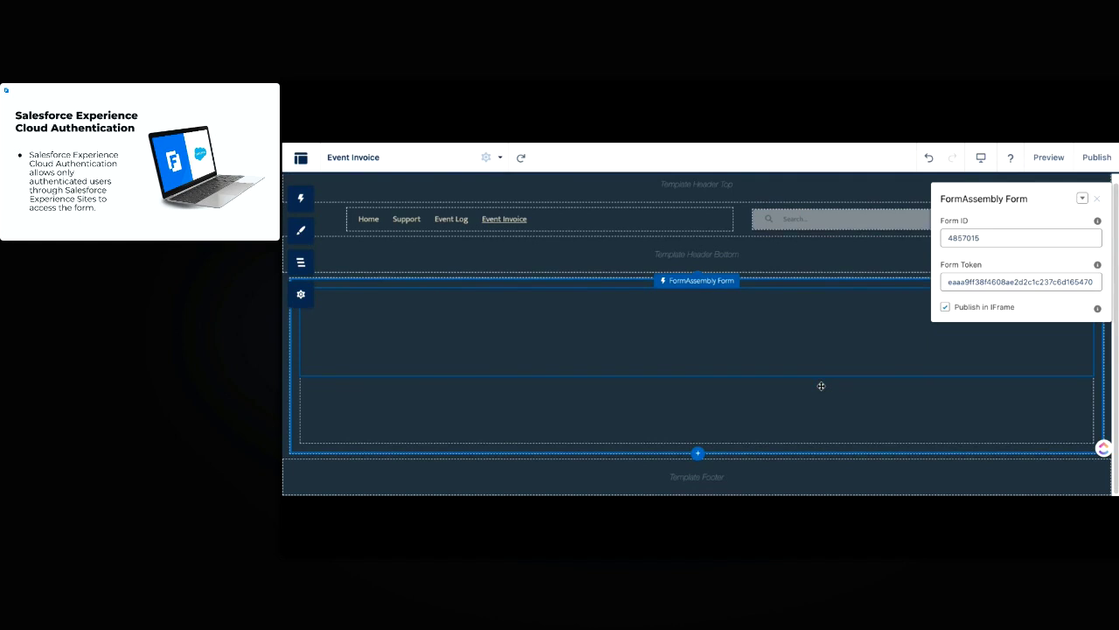
{"action": "scroll", "coordinate": [817, 372], "scroll_direction": "up", "scroll_amount": 1}
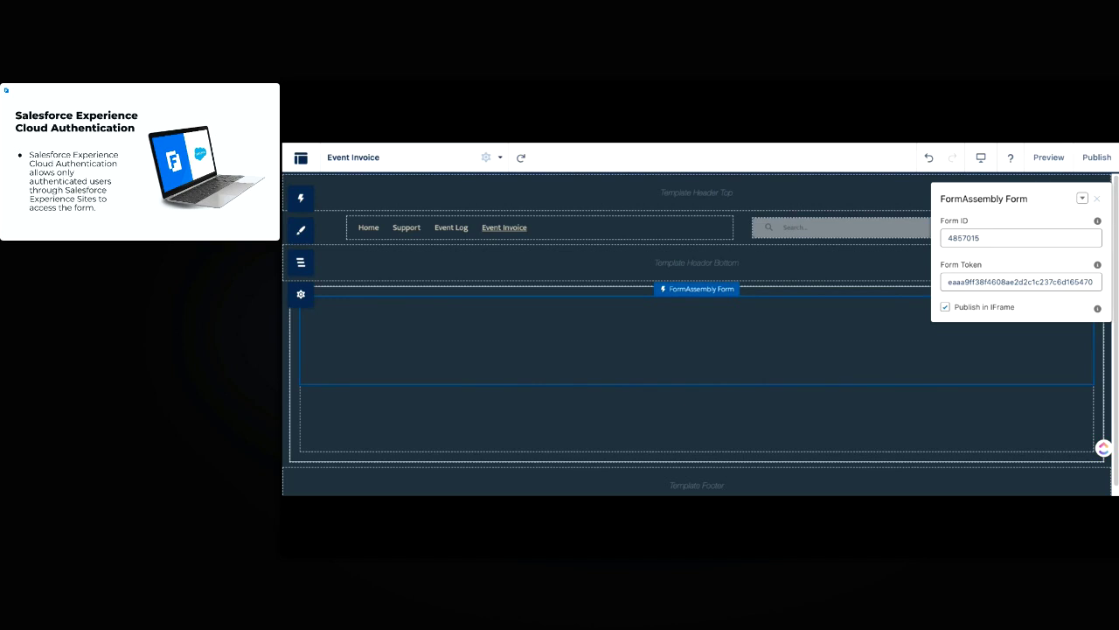
{"action": "left_click", "coordinate": [1093, 163]}
{"action": "left_click", "coordinate": [861, 409]}
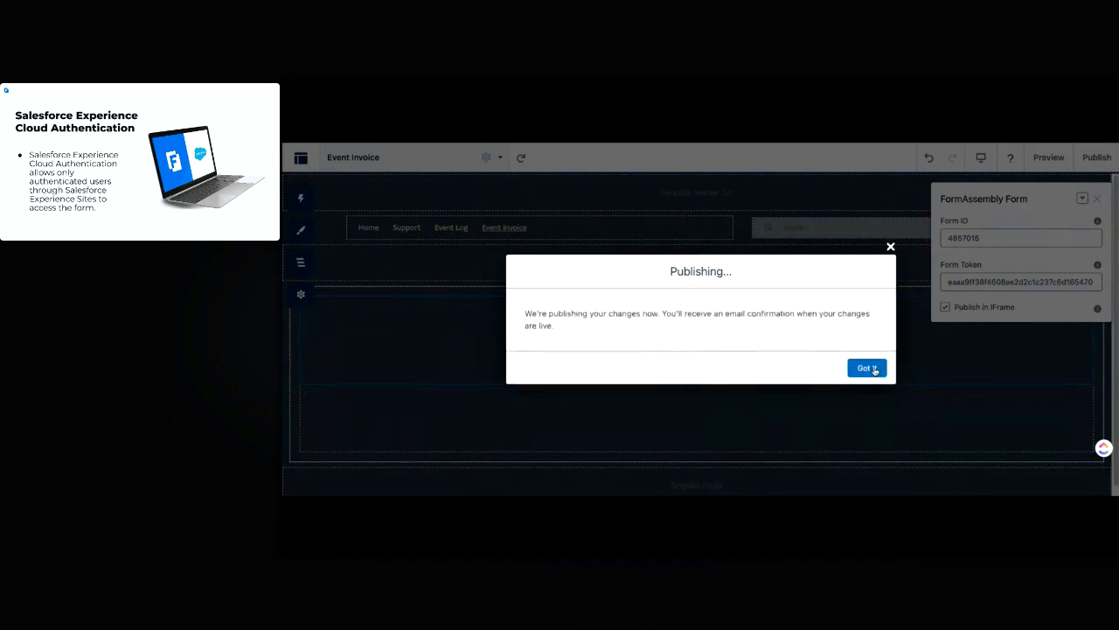
Dismiss the Publishing notice with Got it
{"action": "left_click", "coordinate": [866, 368]}
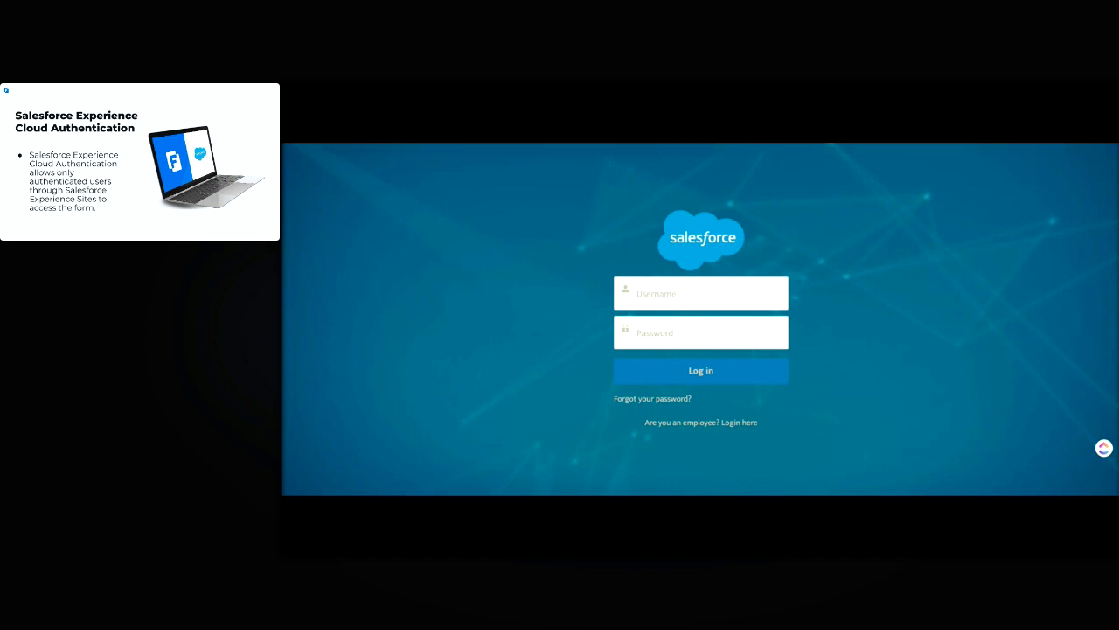
Log in to the Experience Cloud portal with the portal user's username and password
{"action": "left_click", "coordinate": [660, 298]}
{"action": "left_click", "coordinate": [694, 494]}
{"action": "left_click", "coordinate": [665, 299]}
{"action": "key", "text": "Tab"}
{"action": "key", "text": "ctrl+v"}
{"action": "left_click", "coordinate": [757, 370]}
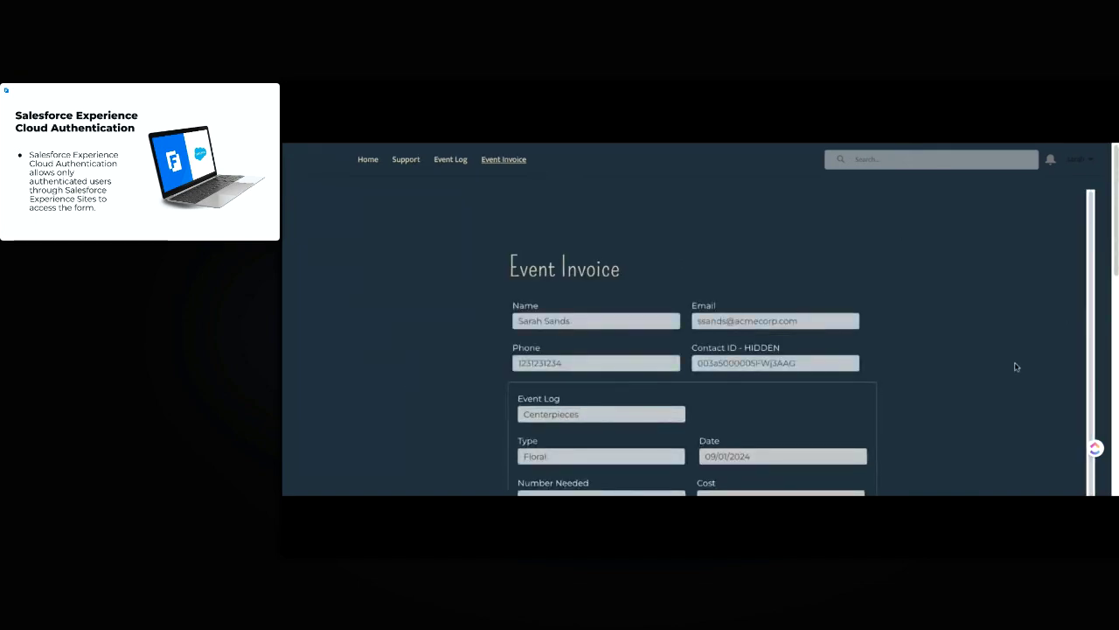
{"action": "scroll", "coordinate": [1014, 337], "scroll_direction": "down", "scroll_amount": 5}
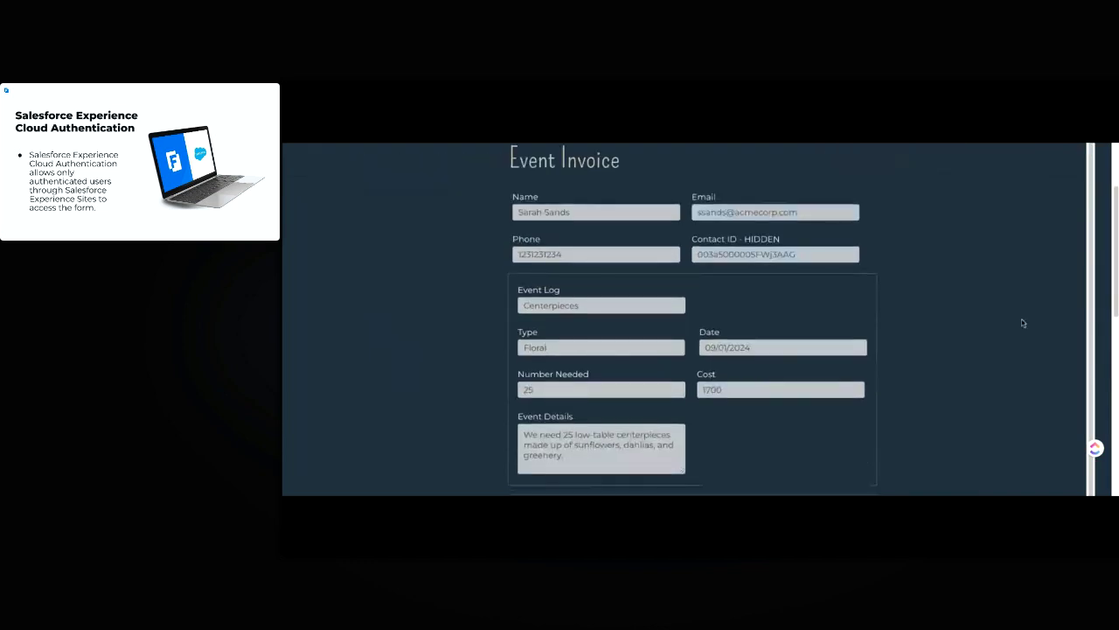
{"action": "scroll", "coordinate": [932, 325], "scroll_direction": "up", "scroll_amount": 5}
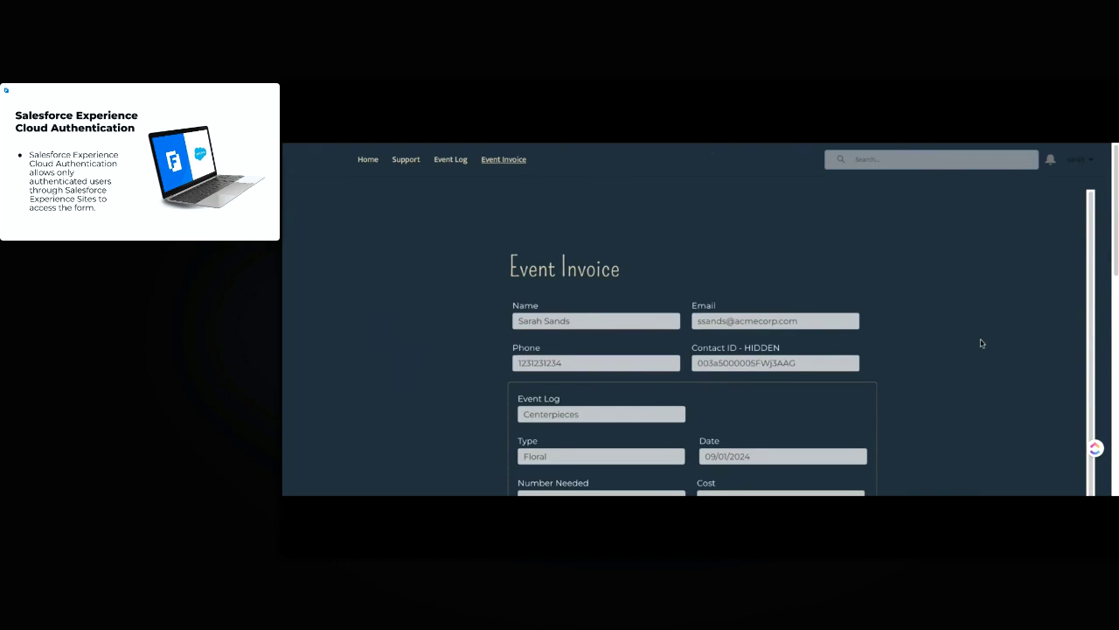
{"action": "scroll", "coordinate": [982, 358], "scroll_direction": "down", "scroll_amount": 2}
{"action": "scroll", "coordinate": [980, 363], "scroll_direction": "up", "scroll_amount": 1}
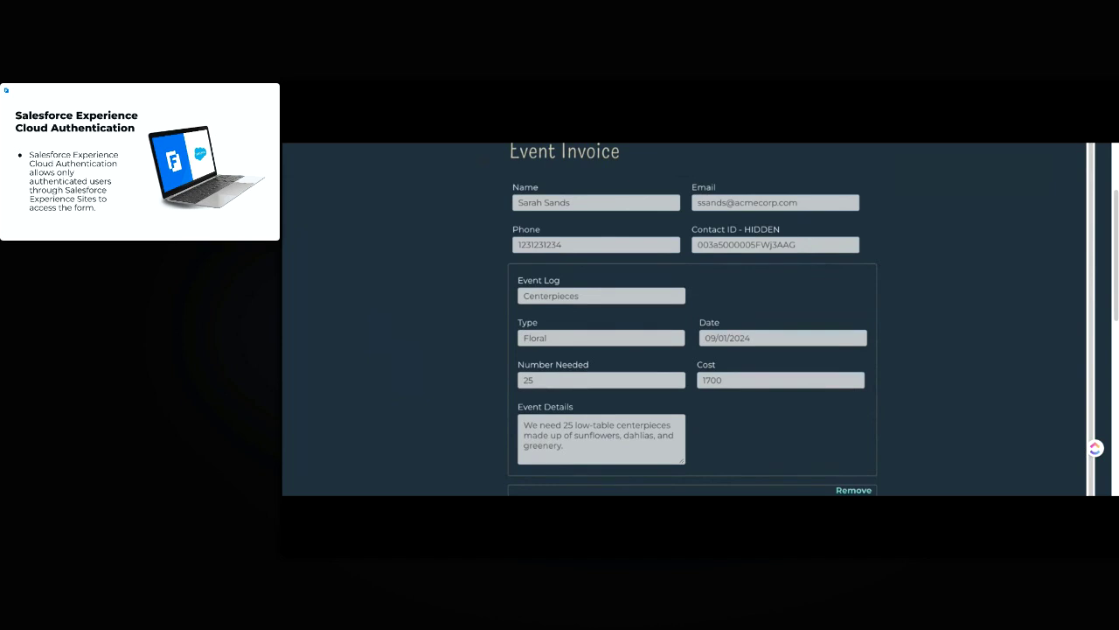
{"action": "scroll", "coordinate": [994, 380], "scroll_direction": "up", "scroll_amount": 3}
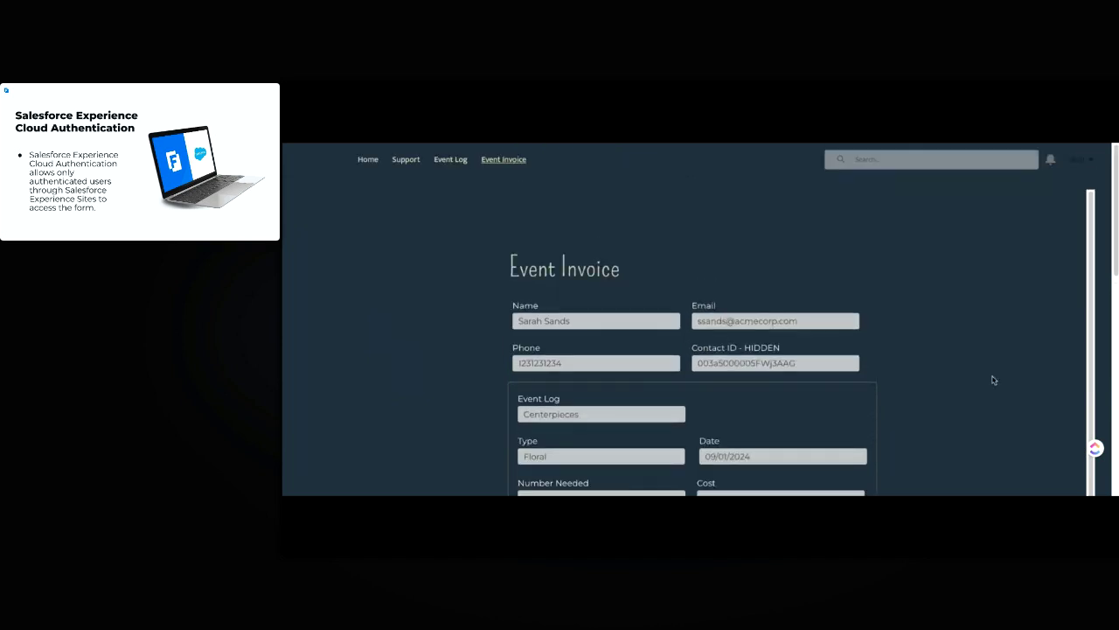
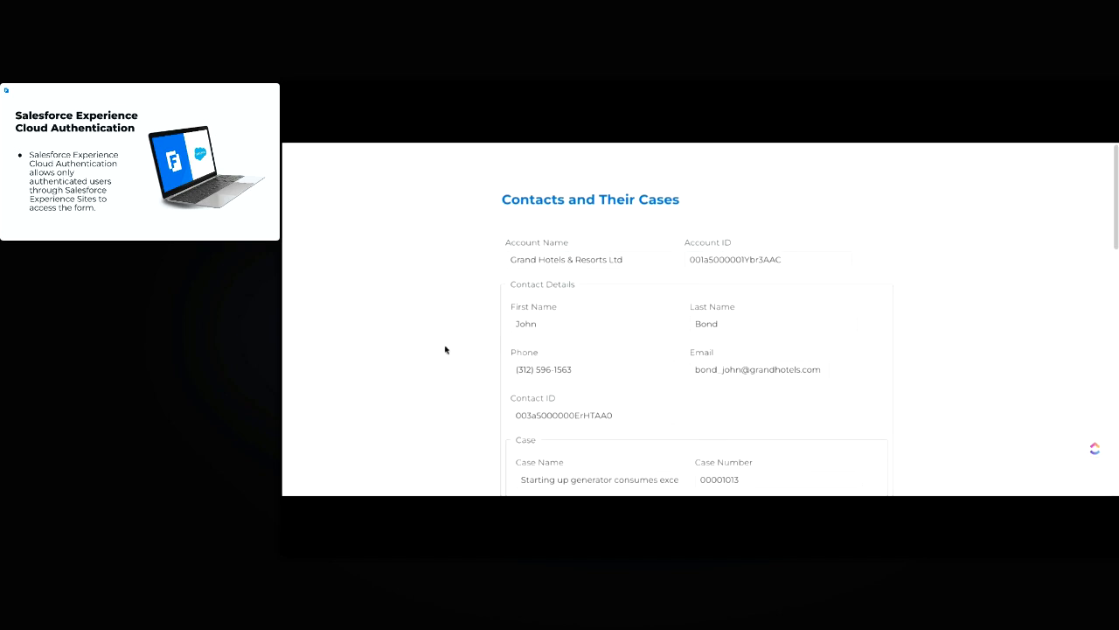
Scroll up and down through the prefilled Contacts and Their Cases form to review its fields
{"action": "scroll", "coordinate": [458, 345], "scroll_direction": "down", "scroll_amount": 1}
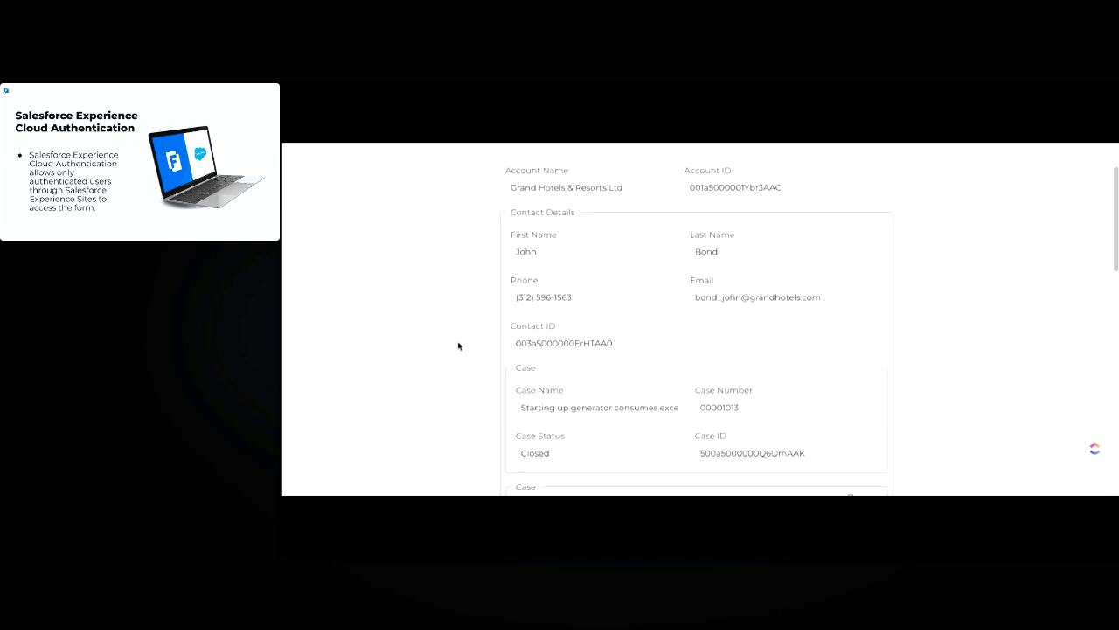
{"action": "scroll", "coordinate": [444, 364], "scroll_direction": "up", "scroll_amount": 1}
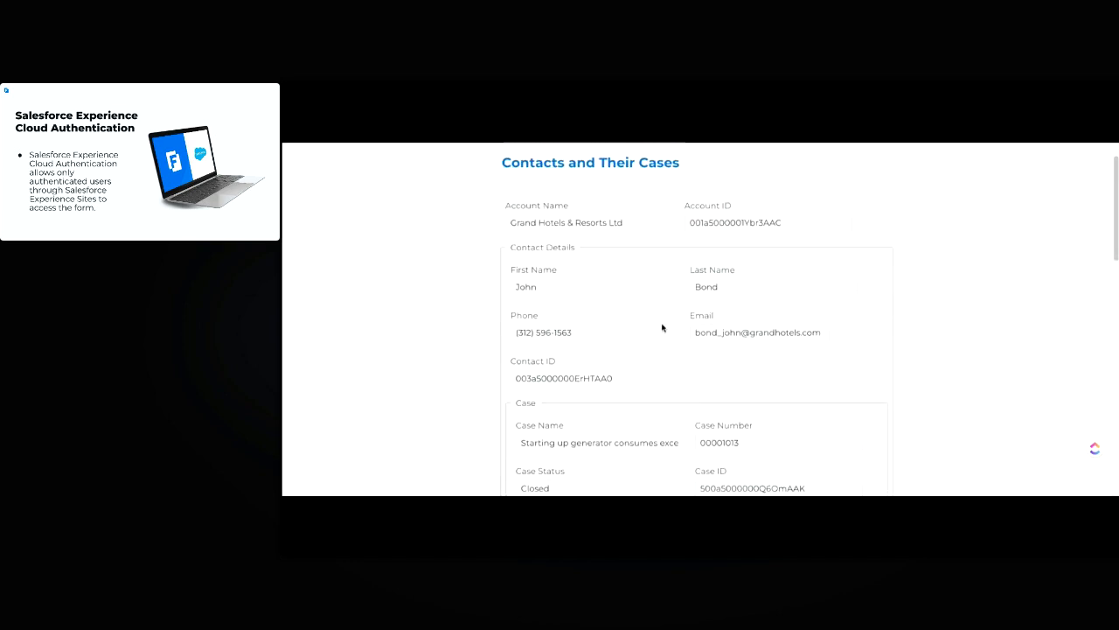
{"action": "scroll", "coordinate": [663, 324], "scroll_direction": "down", "scroll_amount": 4}
{"action": "scroll", "coordinate": [673, 346], "scroll_direction": "down", "scroll_amount": 5}
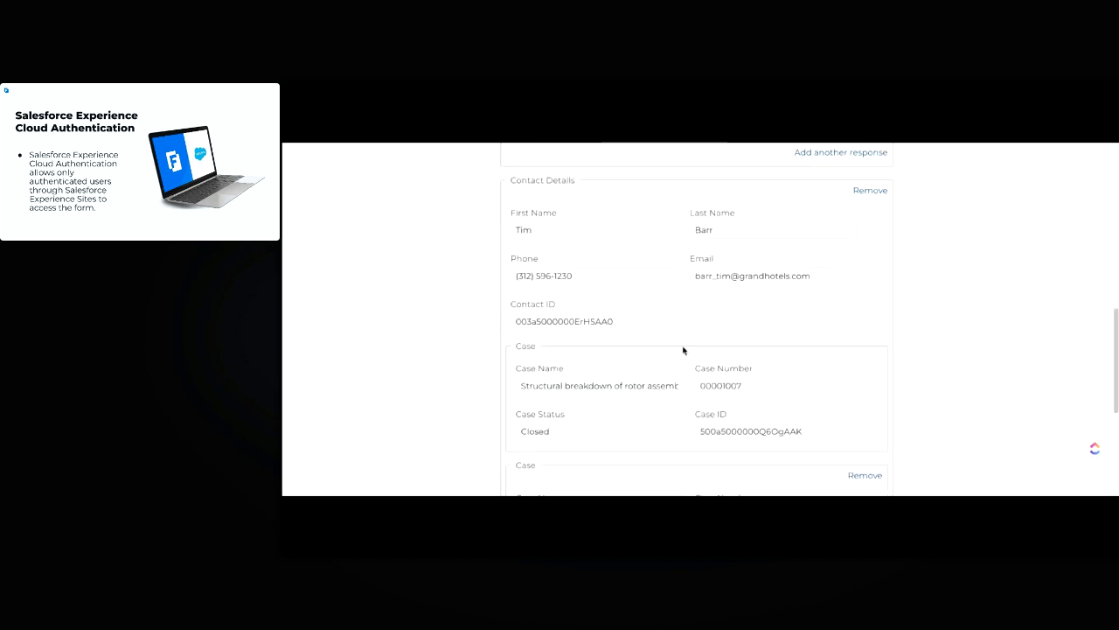
{"action": "scroll", "coordinate": [899, 338], "scroll_direction": "up", "scroll_amount": 6}
{"action": "scroll", "coordinate": [899, 338], "scroll_direction": "up", "scroll_amount": 4}
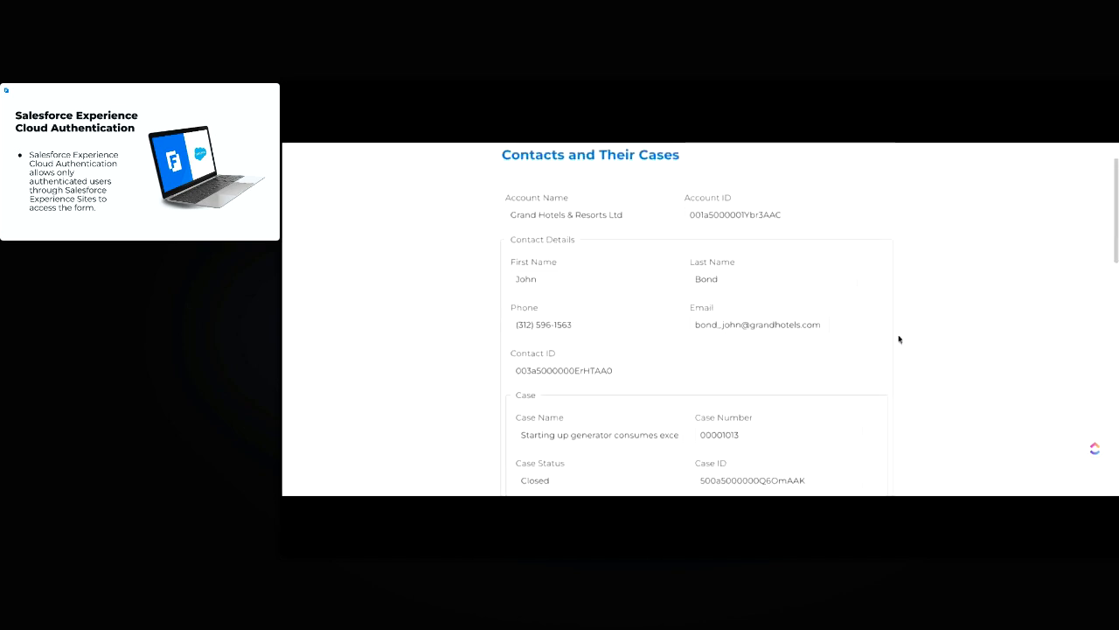
{"action": "scroll", "coordinate": [819, 335], "scroll_direction": "down", "scroll_amount": 5}
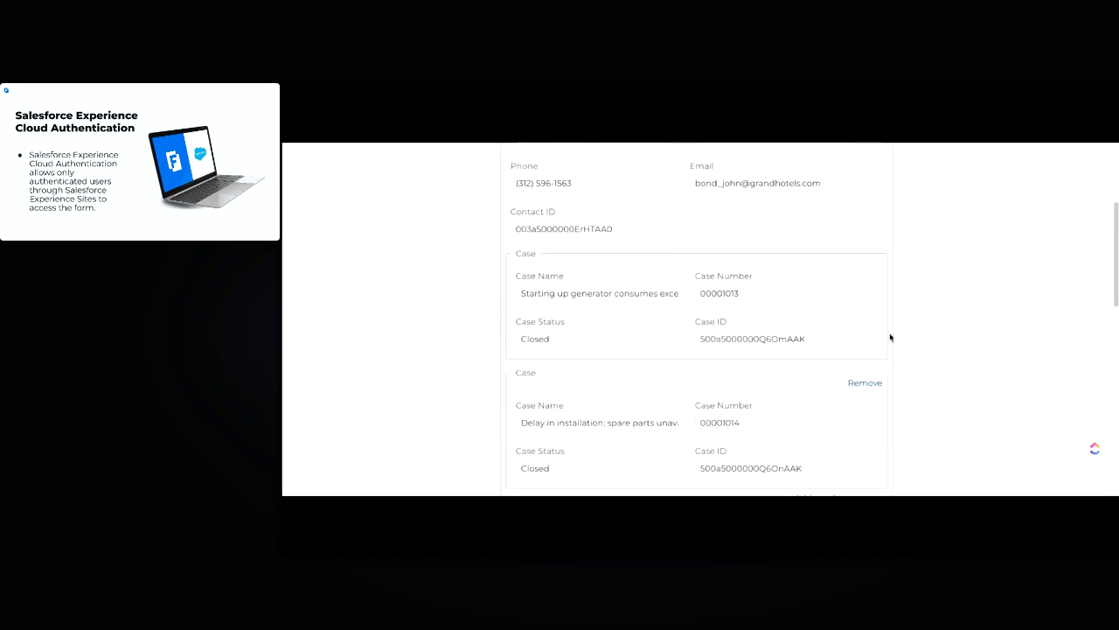
{"action": "scroll", "coordinate": [717, 350], "scroll_direction": "down", "scroll_amount": 5}
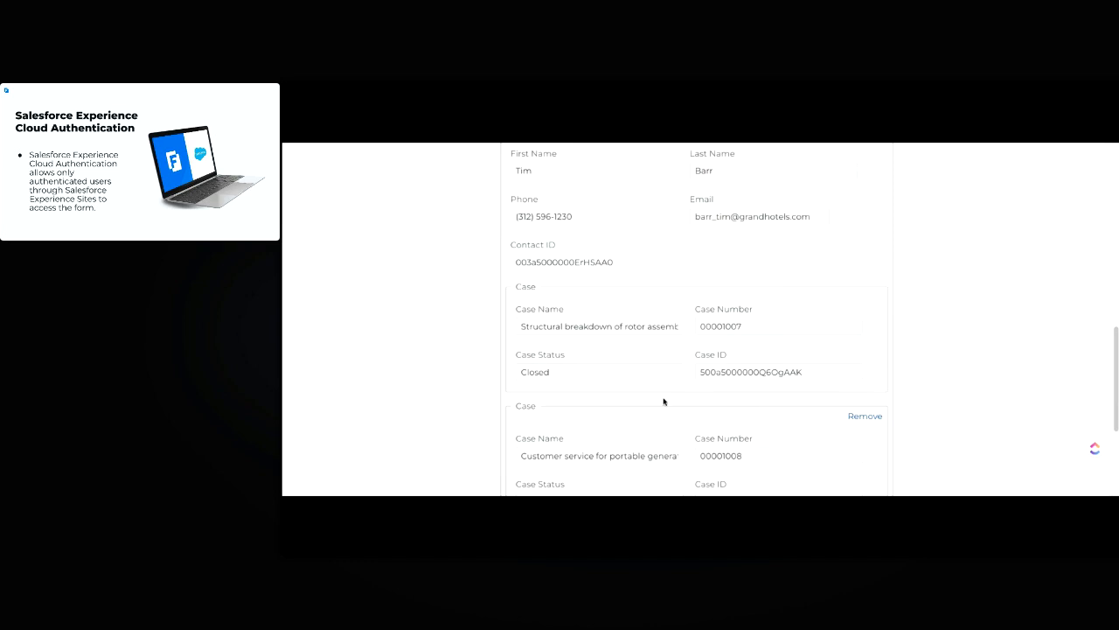
{"action": "scroll", "coordinate": [862, 367], "scroll_direction": "up", "scroll_amount": 6}
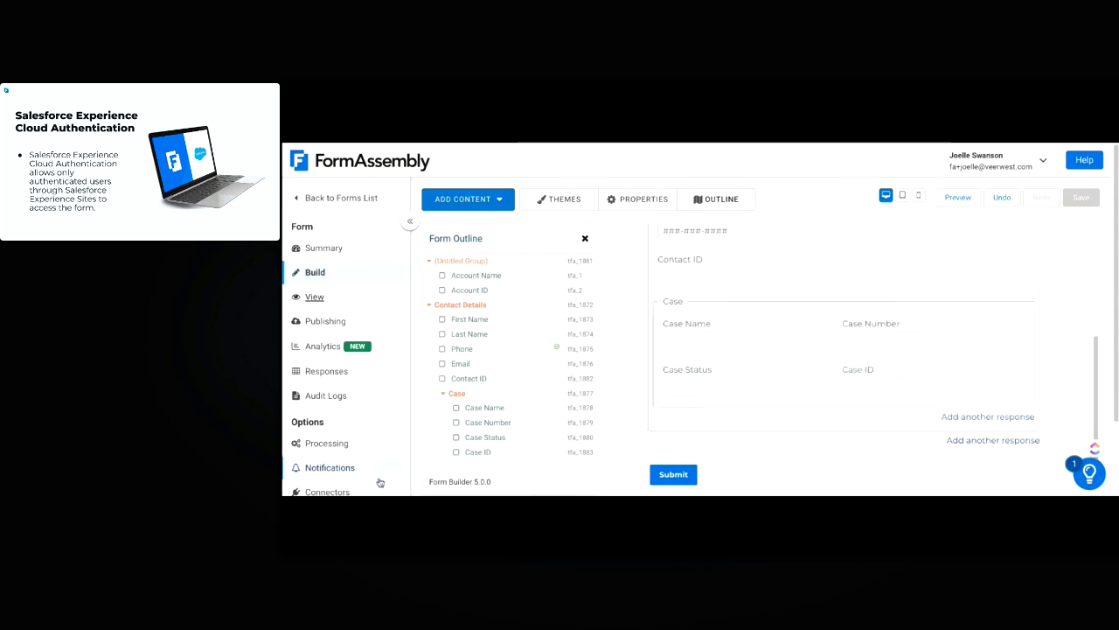
Open the form's Connectors and the Salesforce (Prefill) connector's configuration
{"action": "scroll", "coordinate": [362, 449], "scroll_direction": "down", "scroll_amount": 2}
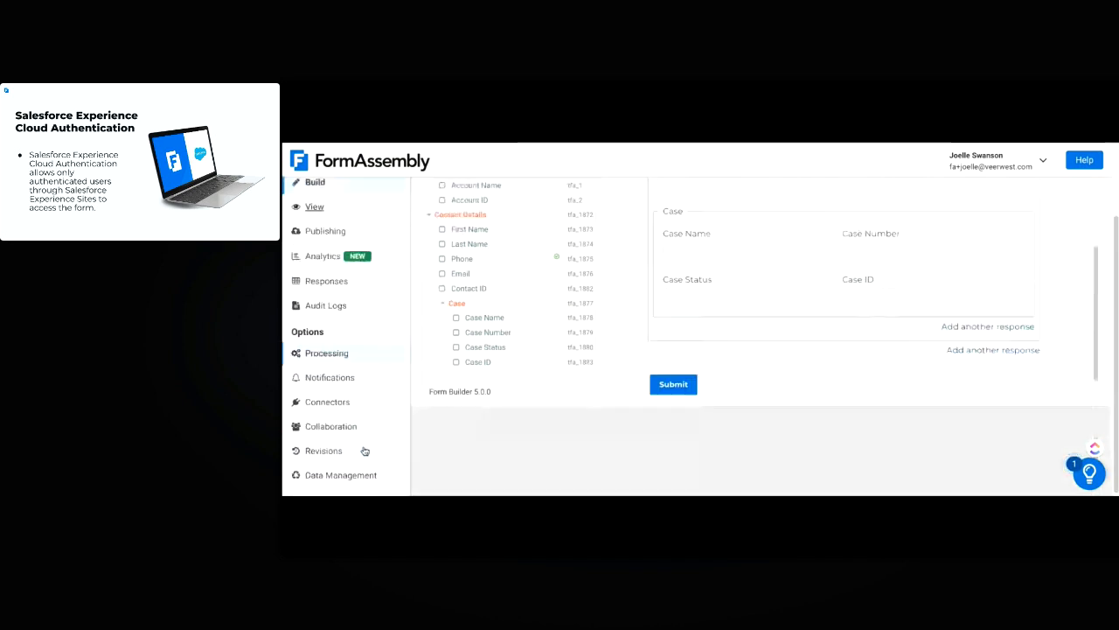
{"action": "left_click", "coordinate": [341, 406]}
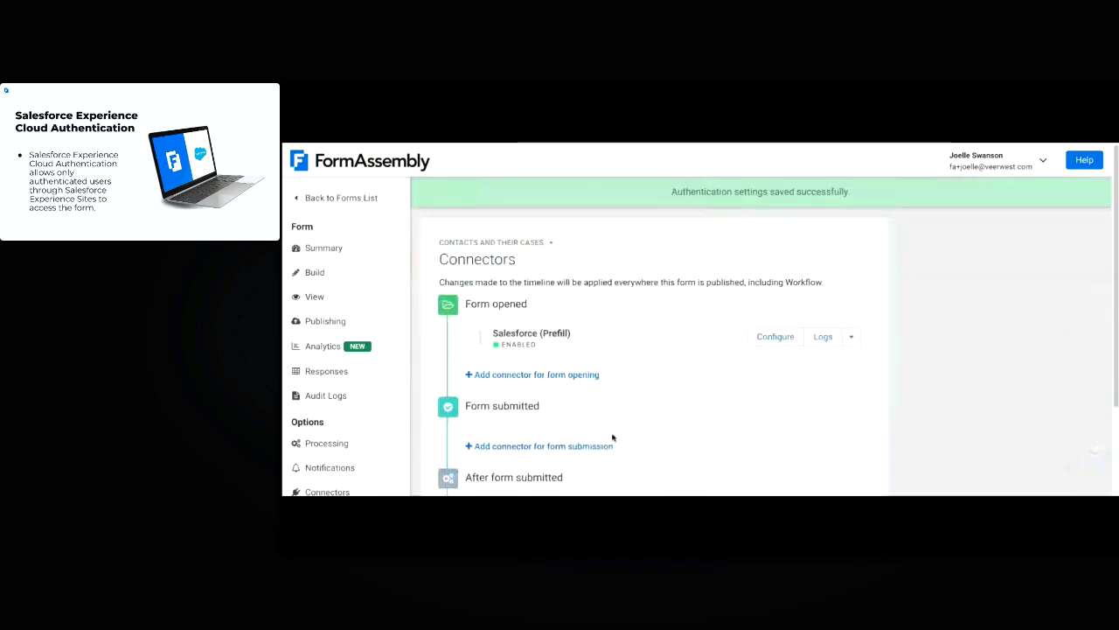
{"action": "left_click", "coordinate": [767, 337]}
Review Lookup #1, which matches Account ID to the 'accid' query parameter, and its Field Mapping
{"action": "scroll", "coordinate": [782, 324], "scroll_direction": "down", "scroll_amount": 3}
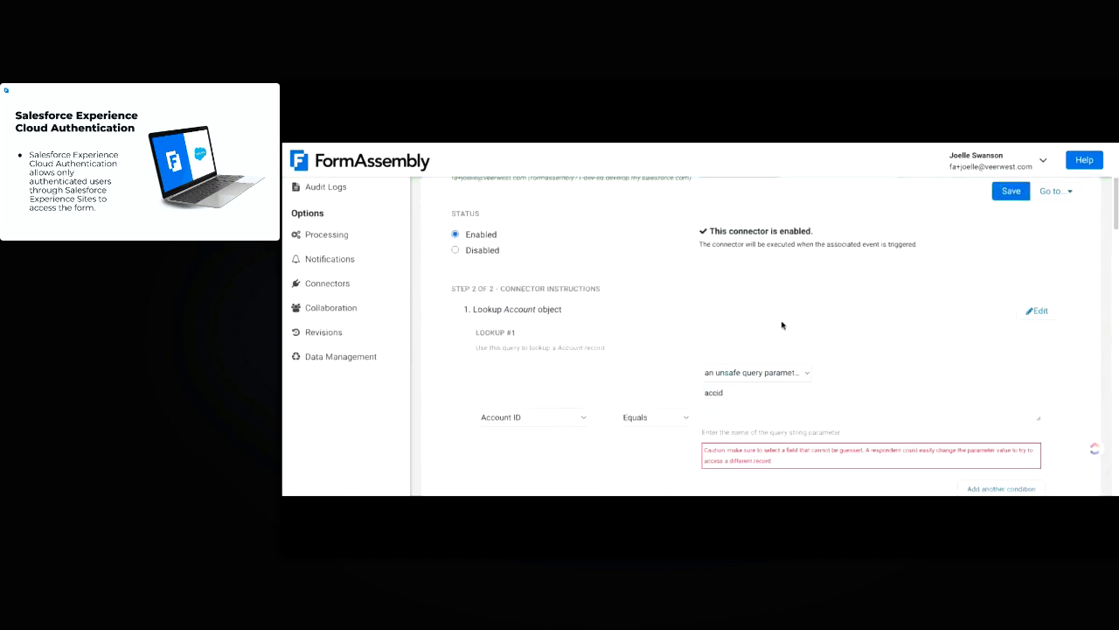
{"action": "scroll", "coordinate": [808, 286], "scroll_direction": "down", "scroll_amount": 1}
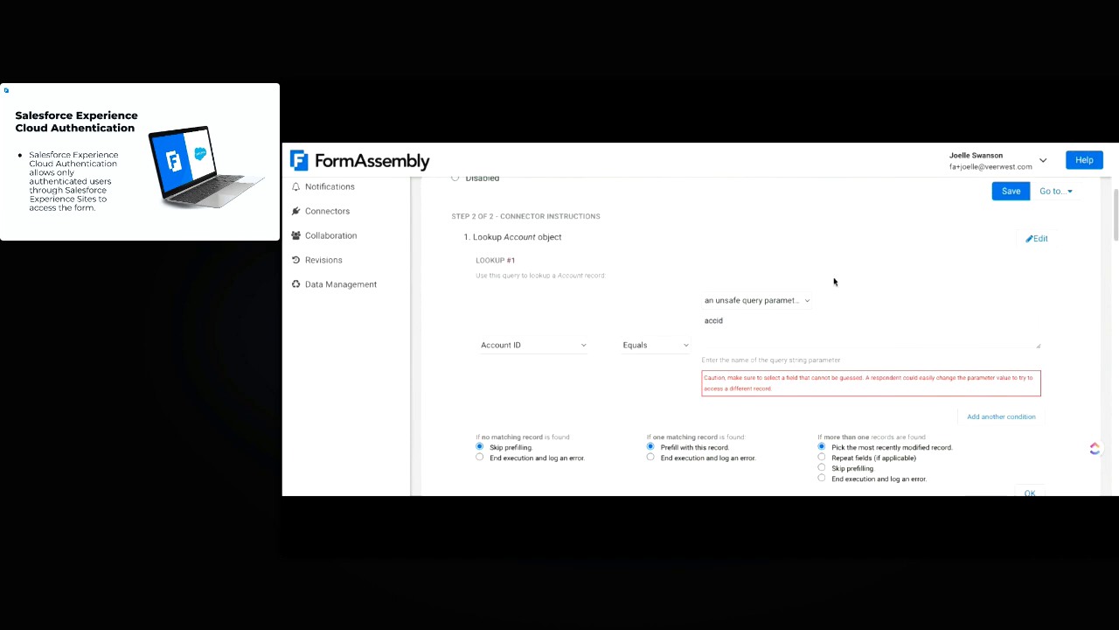
{"action": "scroll", "coordinate": [865, 344], "scroll_direction": "down", "scroll_amount": 1}
{"action": "scroll", "coordinate": [886, 330], "scroll_direction": "up", "scroll_amount": 1}
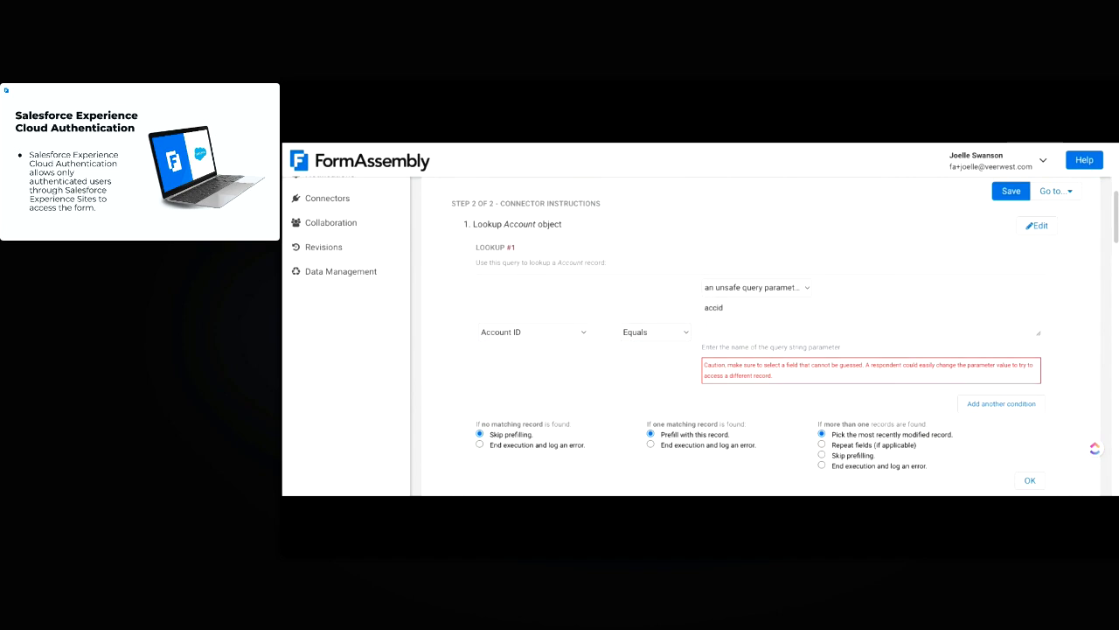
{"action": "scroll", "coordinate": [690, 296], "scroll_direction": "down", "scroll_amount": 1}
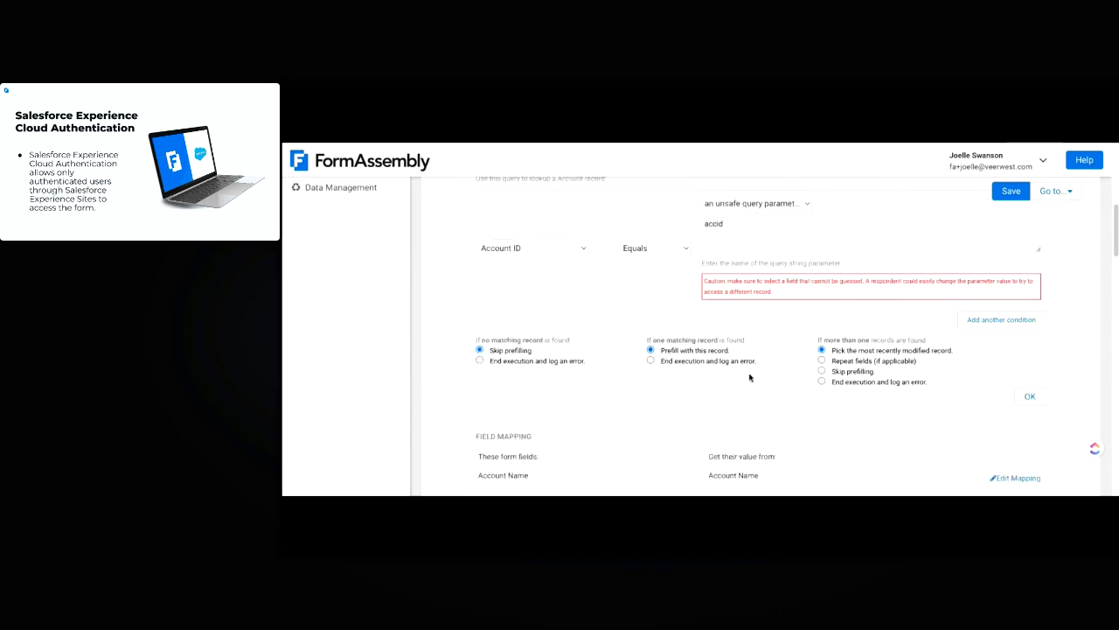
{"action": "scroll", "coordinate": [752, 379], "scroll_direction": "down", "scroll_amount": 1}
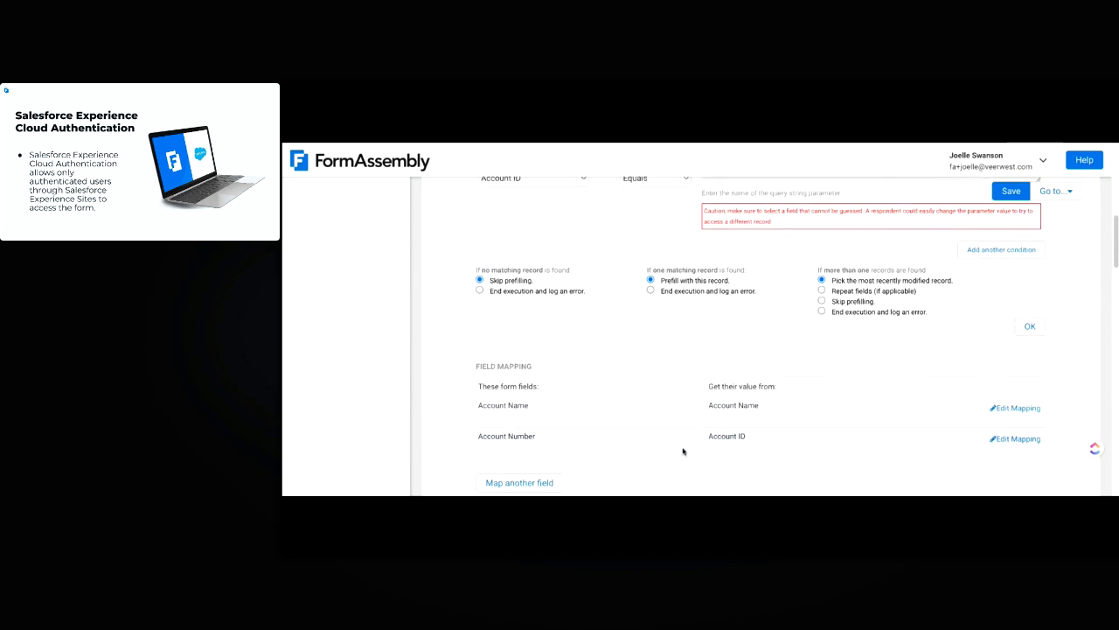
Edit Lookup #2 so Account ID equals lookup result #1 - Account Id
{"action": "scroll", "coordinate": [750, 420], "scroll_direction": "down", "scroll_amount": 3}
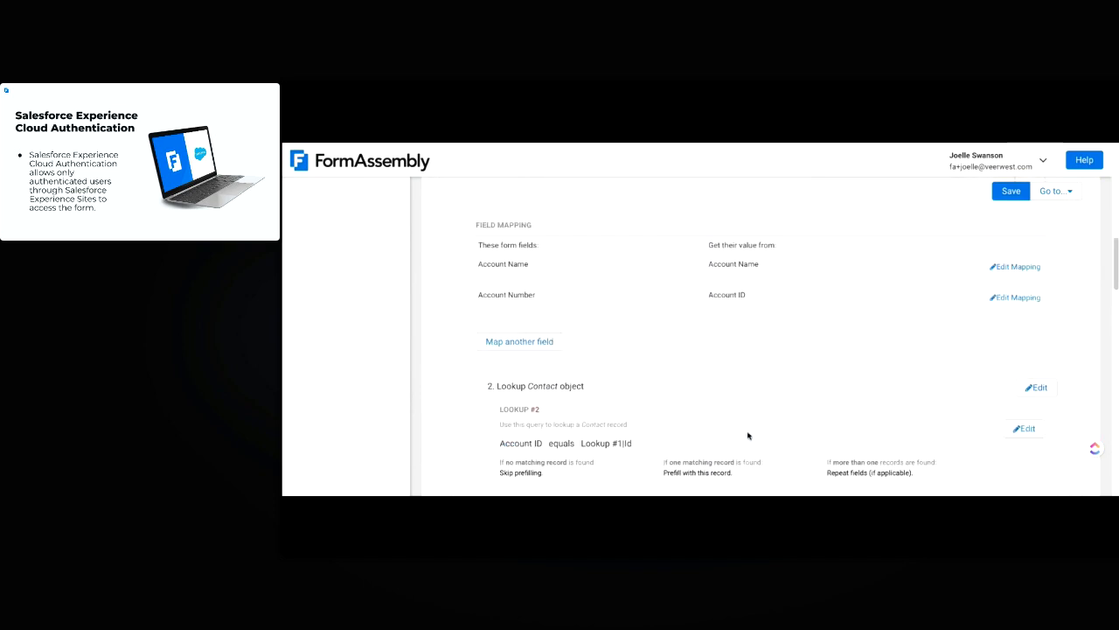
{"action": "scroll", "coordinate": [870, 372], "scroll_direction": "down", "scroll_amount": 1}
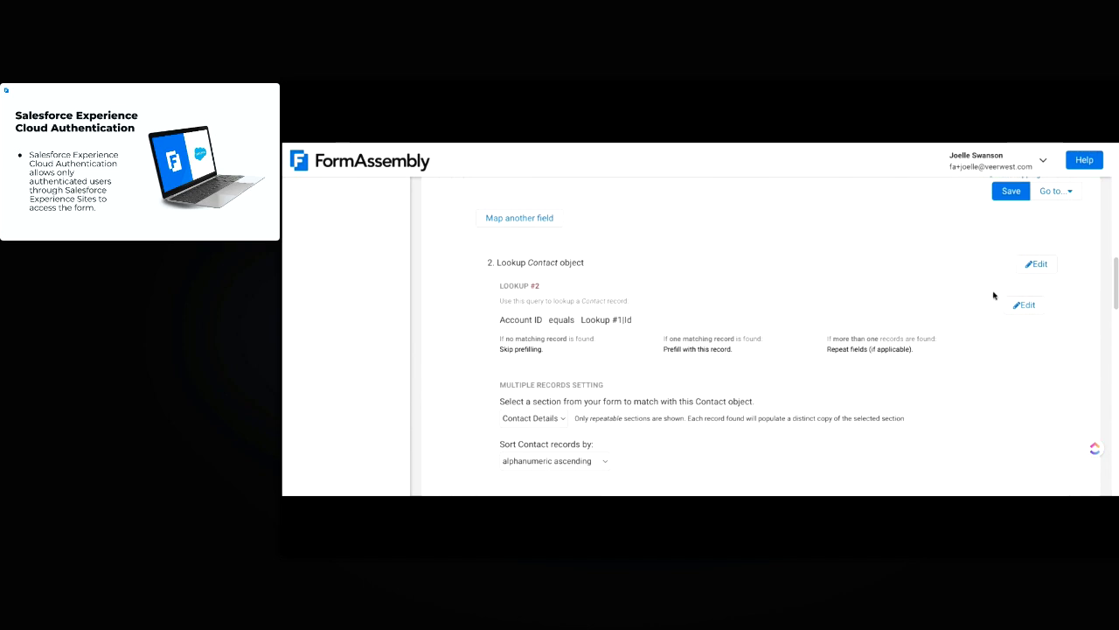
{"action": "left_click", "coordinate": [1025, 306]}
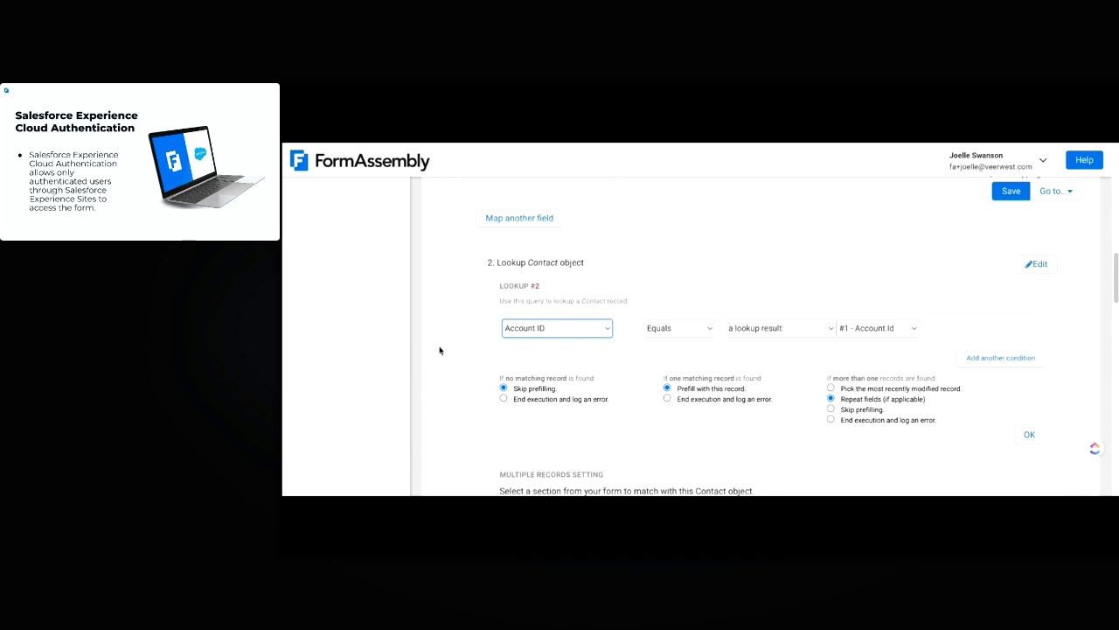
{"action": "left_click", "coordinate": [773, 330]}
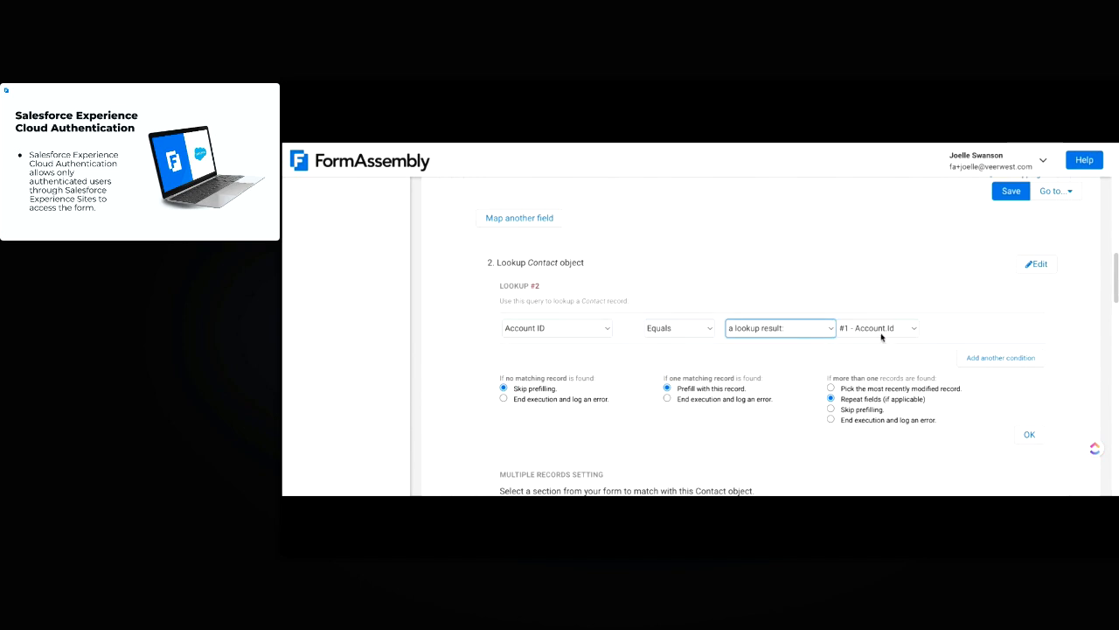
{"action": "scroll", "coordinate": [880, 338], "scroll_direction": "up", "scroll_amount": 3}
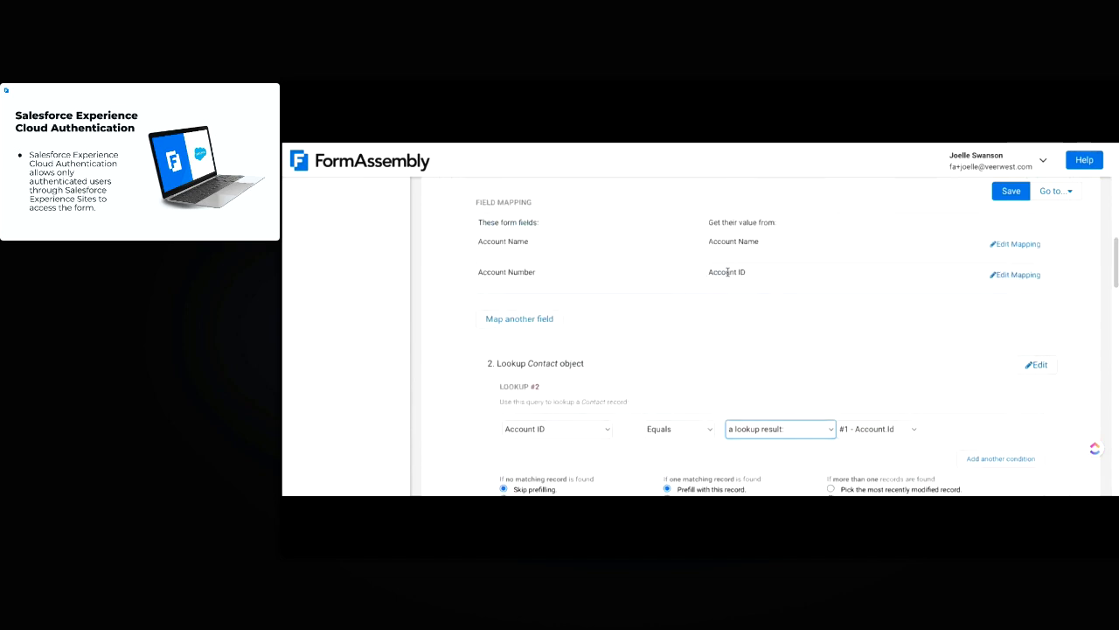
{"action": "left_click", "coordinate": [785, 355]}
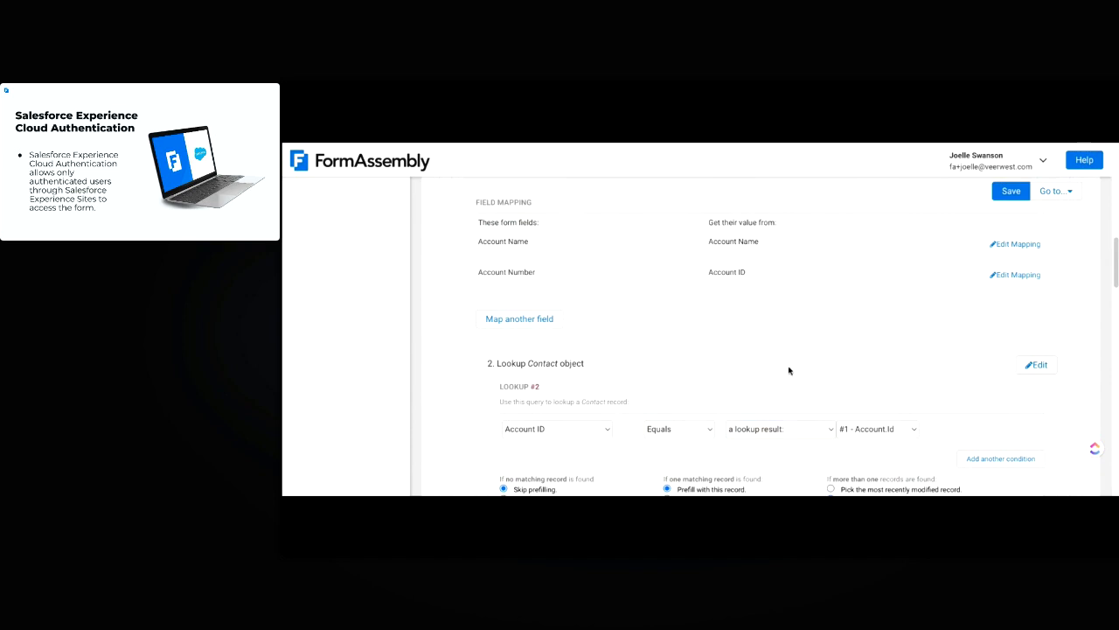
Review the Contact lookup's mapping of name, phone, email and Contact ID
{"action": "scroll", "coordinate": [789, 370], "scroll_direction": "down", "scroll_amount": 2}
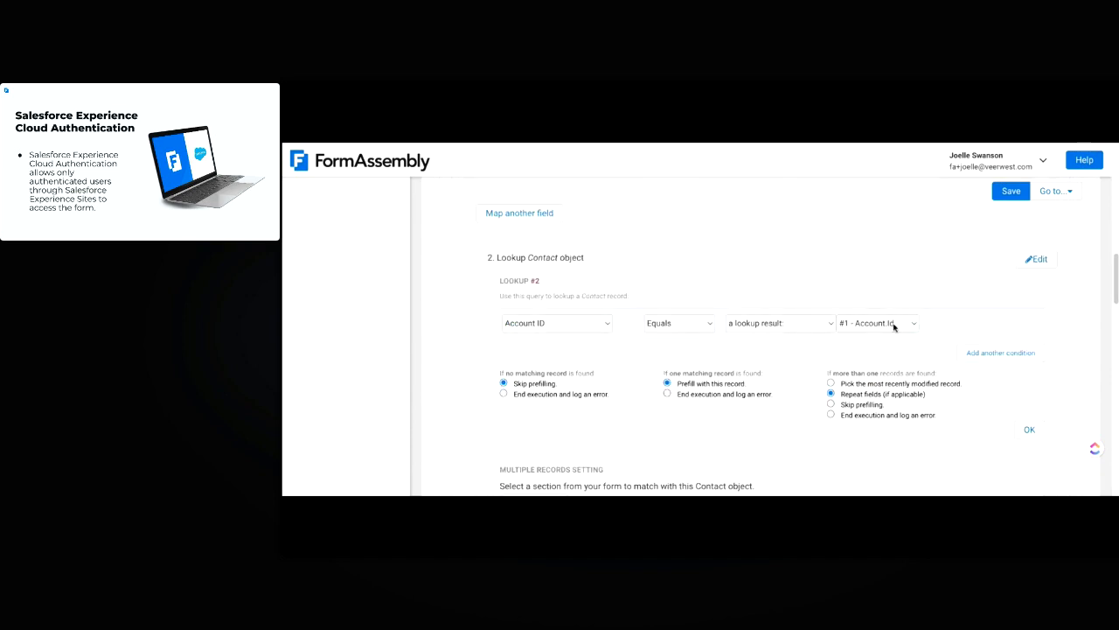
{"action": "scroll", "coordinate": [806, 380], "scroll_direction": "down", "scroll_amount": 1}
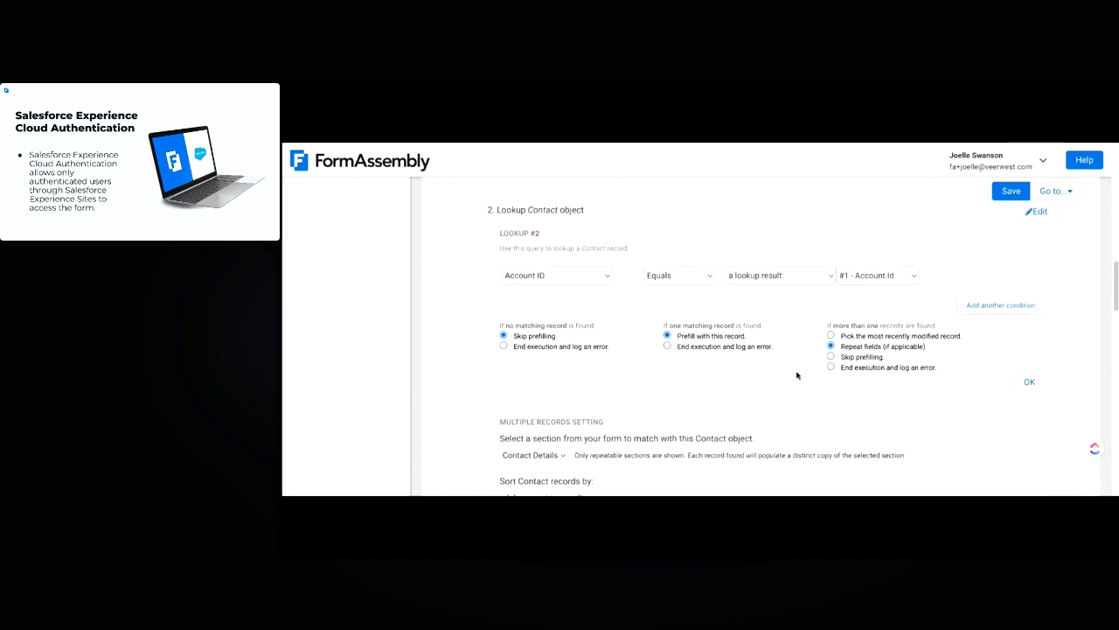
{"action": "scroll", "coordinate": [773, 392], "scroll_direction": "down", "scroll_amount": 1}
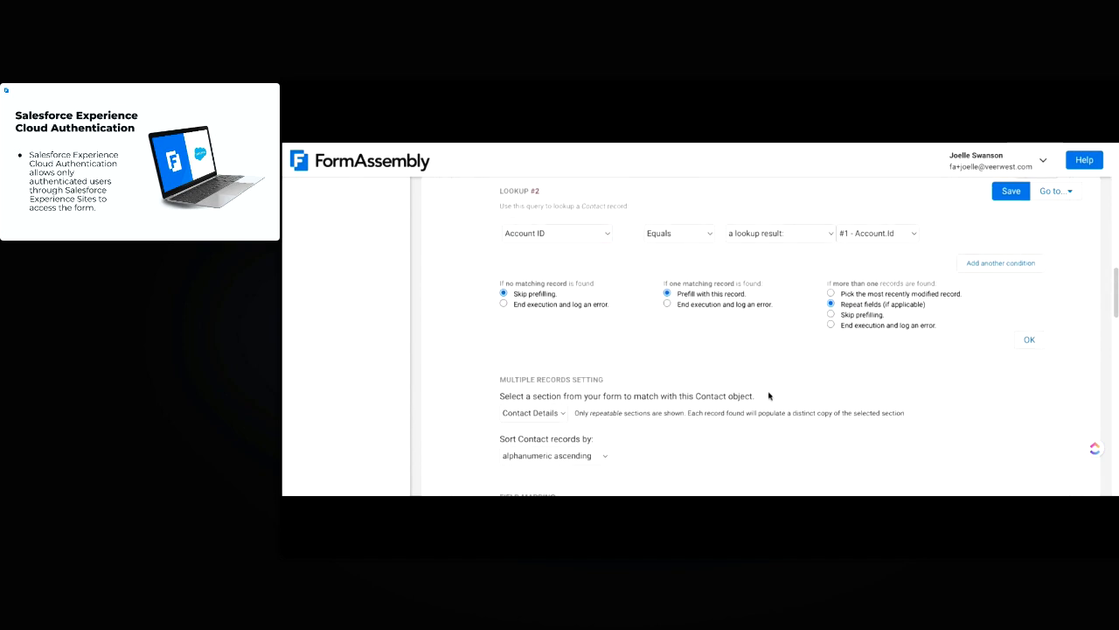
{"action": "scroll", "coordinate": [774, 398], "scroll_direction": "down", "scroll_amount": 5}
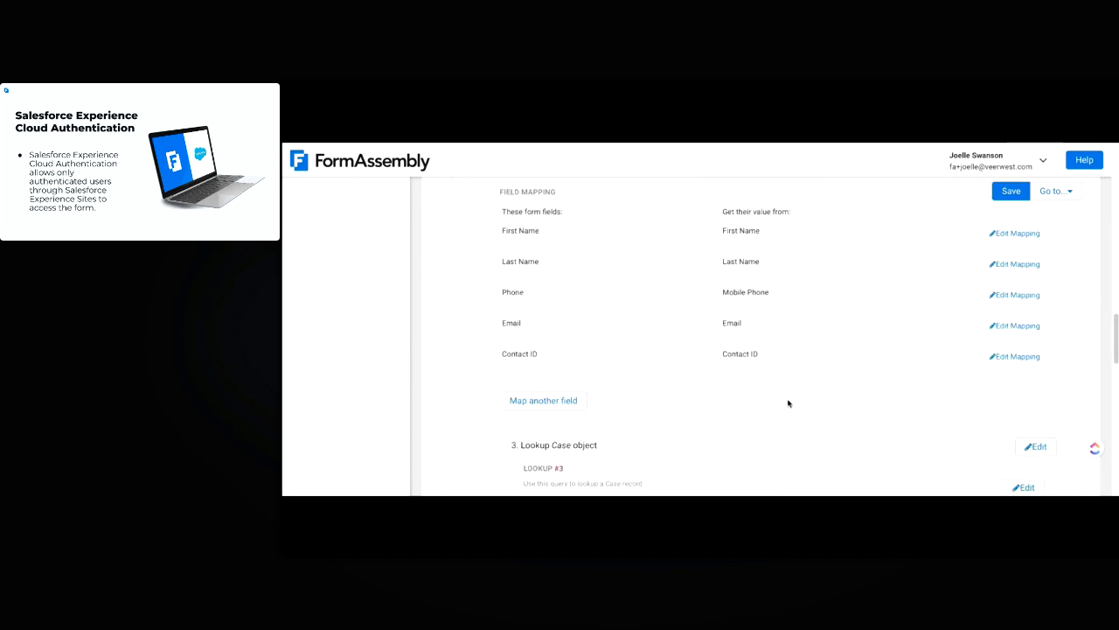
Open the Case lookup's condition and inspect its Contact ID match
{"action": "scroll", "coordinate": [788, 403], "scroll_direction": "down", "scroll_amount": 2}
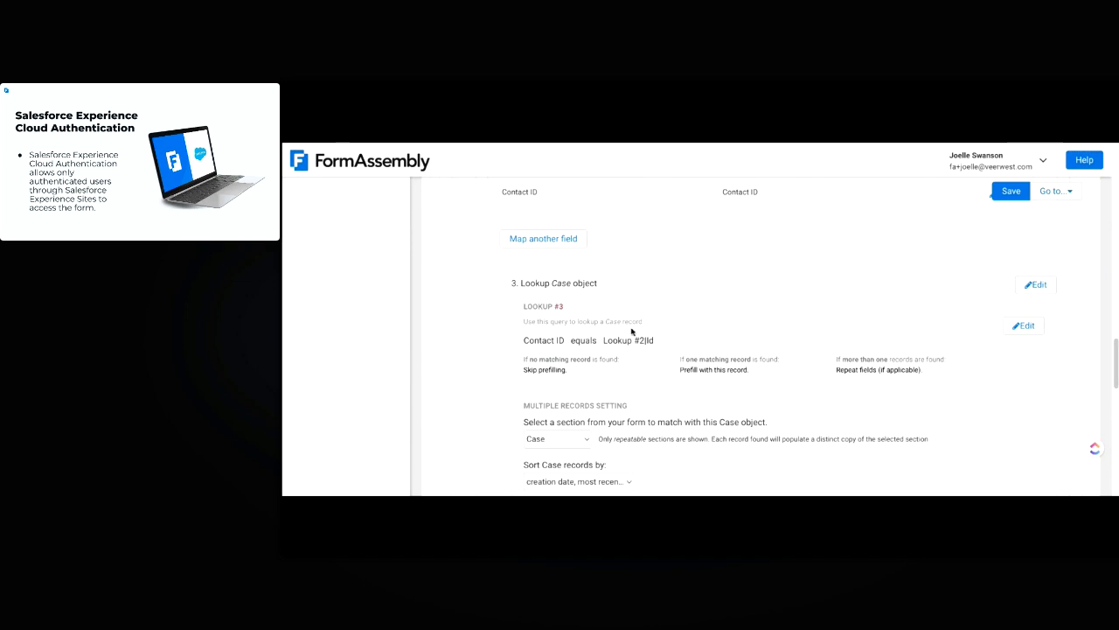
{"action": "scroll", "coordinate": [691, 333], "scroll_direction": "down", "scroll_amount": 2}
{"action": "scroll", "coordinate": [691, 332], "scroll_direction": "up", "scroll_amount": 2}
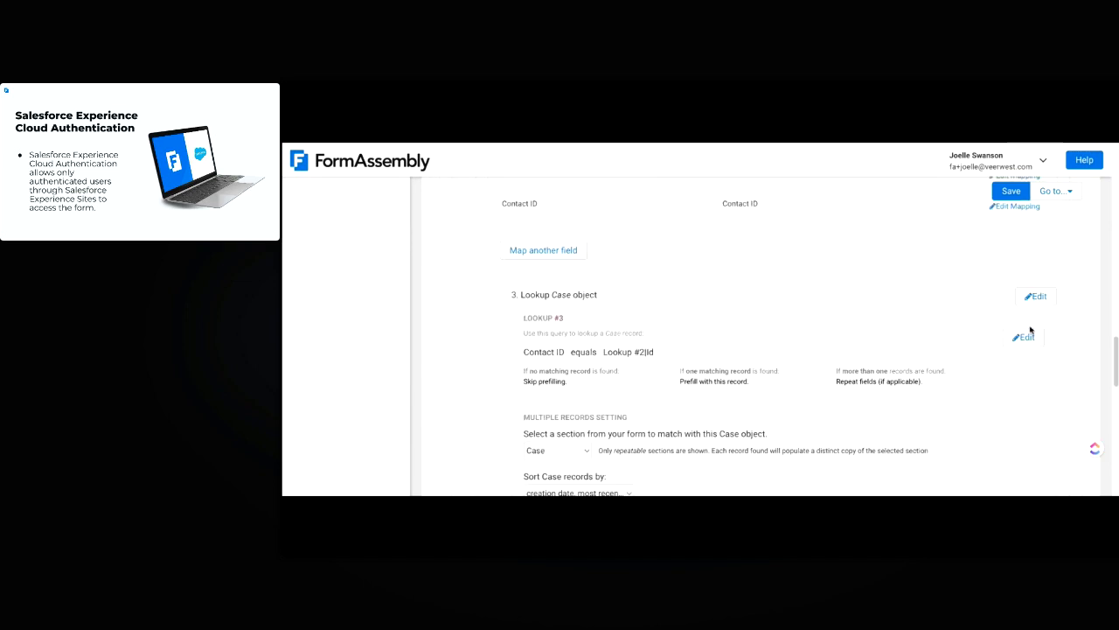
{"action": "left_click", "coordinate": [1026, 338]}
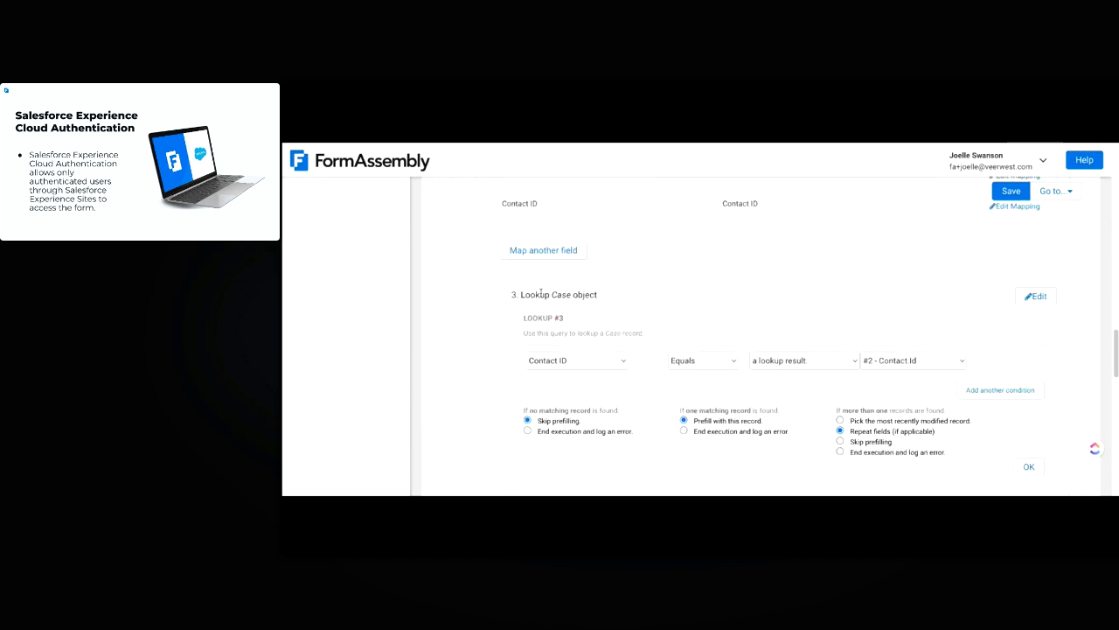
{"action": "left_click", "coordinate": [584, 363]}
Review the Case lookup's condition and field mappings in the connector settings
{"action": "scroll", "coordinate": [813, 306], "scroll_direction": "up", "scroll_amount": 3}
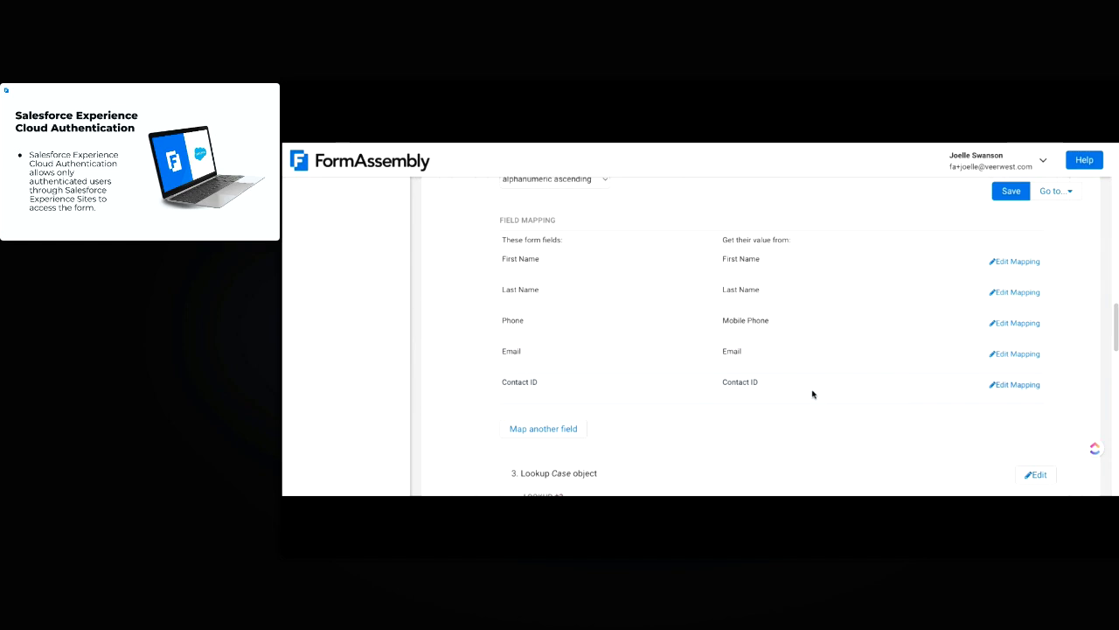
{"action": "scroll", "coordinate": [759, 382], "scroll_direction": "up", "scroll_amount": 1}
{"action": "scroll", "coordinate": [738, 427], "scroll_direction": "down", "scroll_amount": 3}
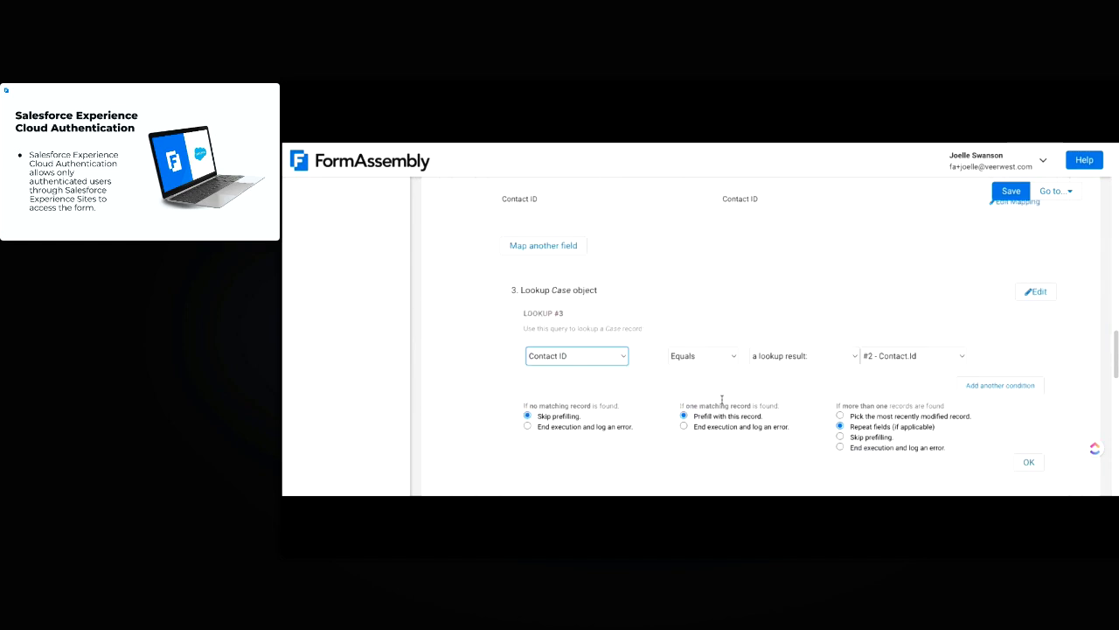
{"action": "scroll", "coordinate": [844, 331], "scroll_direction": "down", "scroll_amount": 2}
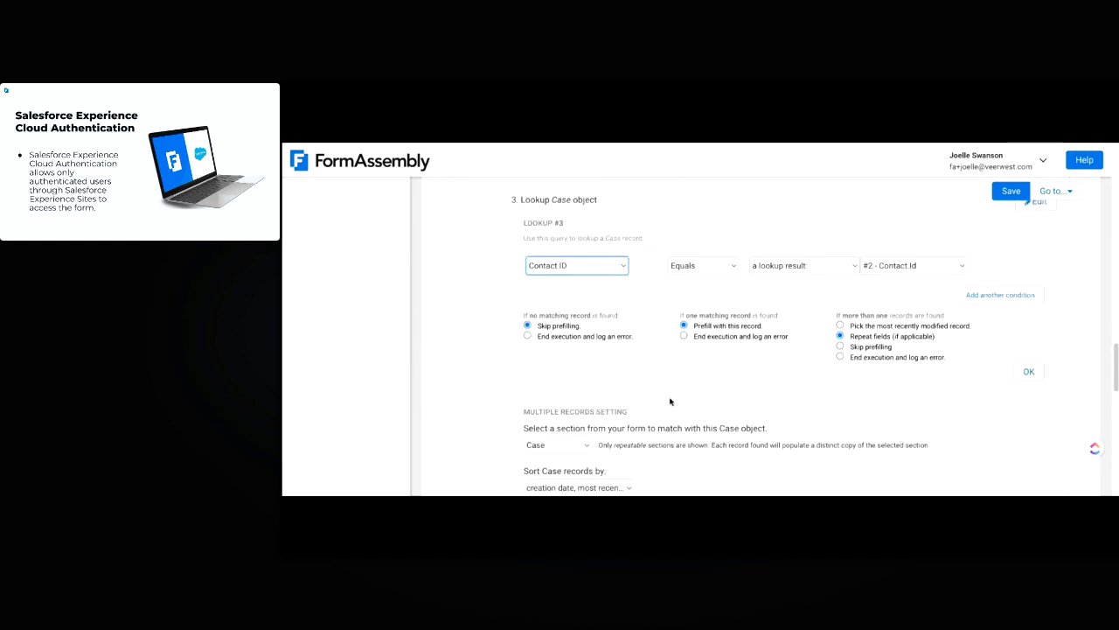
{"action": "scroll", "coordinate": [682, 398], "scroll_direction": "down", "scroll_amount": 1}
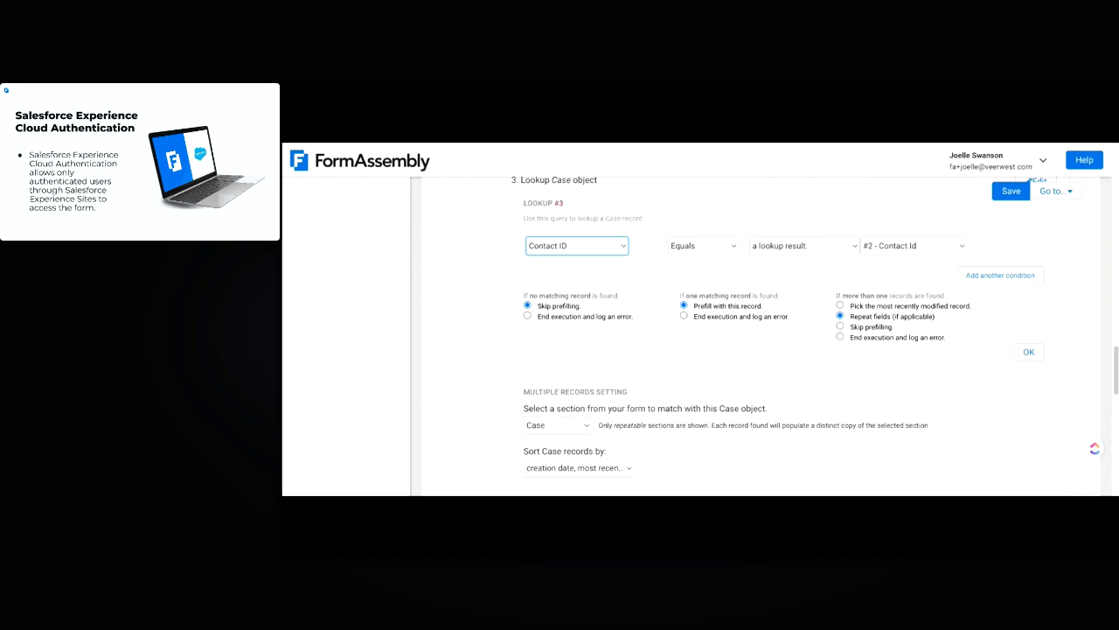
{"action": "scroll", "coordinate": [666, 386], "scroll_direction": "up", "scroll_amount": 4}
{"action": "scroll", "coordinate": [638, 417], "scroll_direction": "down", "scroll_amount": 1}
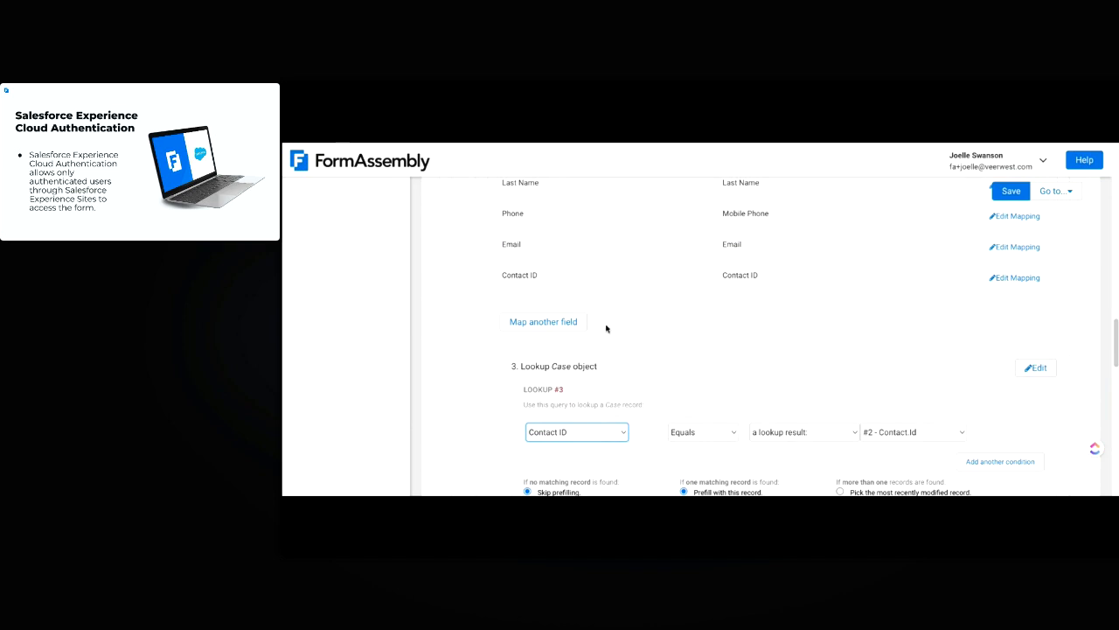
{"action": "scroll", "coordinate": [464, 382], "scroll_direction": "down", "scroll_amount": 1}
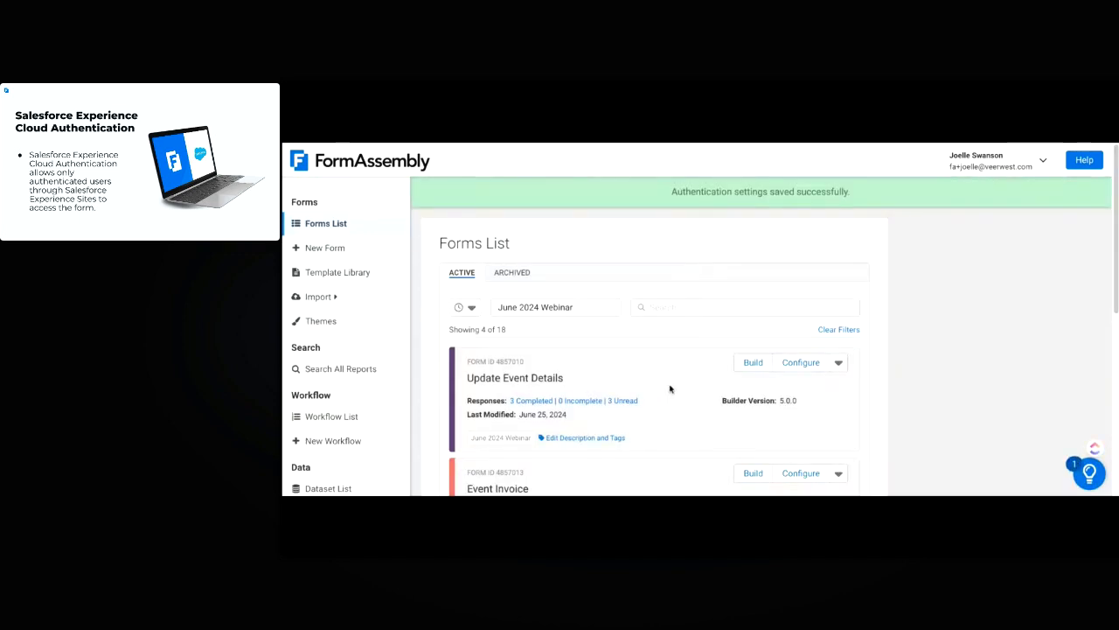
Open the first Event Invoice form's Salesforce (Prefill) connector settings
{"action": "scroll", "coordinate": [804, 376], "scroll_direction": "down", "scroll_amount": 2}
{"action": "left_click", "coordinate": [801, 372]}
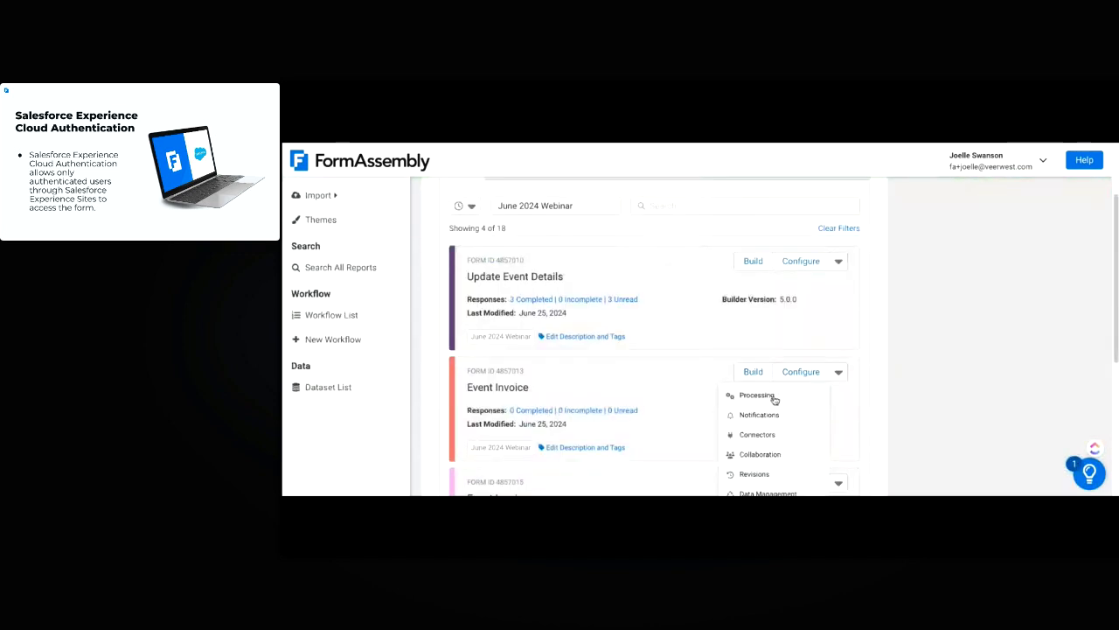
{"action": "left_click", "coordinate": [774, 438]}
{"action": "scroll", "coordinate": [355, 347], "scroll_direction": "down", "scroll_amount": 3}
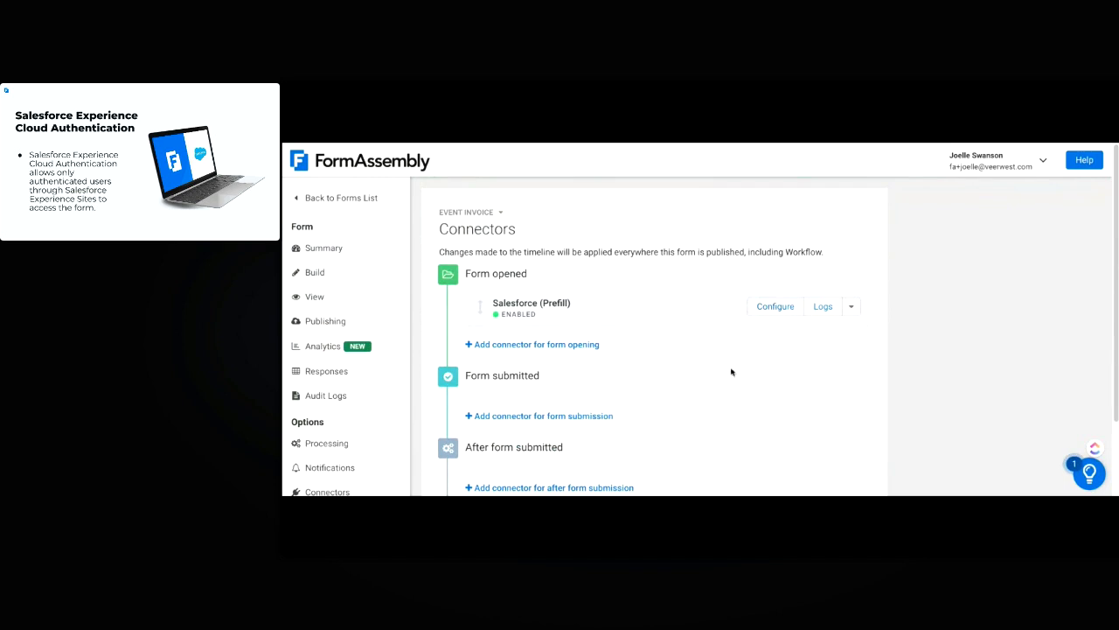
{"action": "scroll", "coordinate": [732, 332], "scroll_direction": "down", "scroll_amount": 1}
{"action": "scroll", "coordinate": [752, 297], "scroll_direction": "up", "scroll_amount": 1}
{"action": "left_click", "coordinate": [778, 305]}
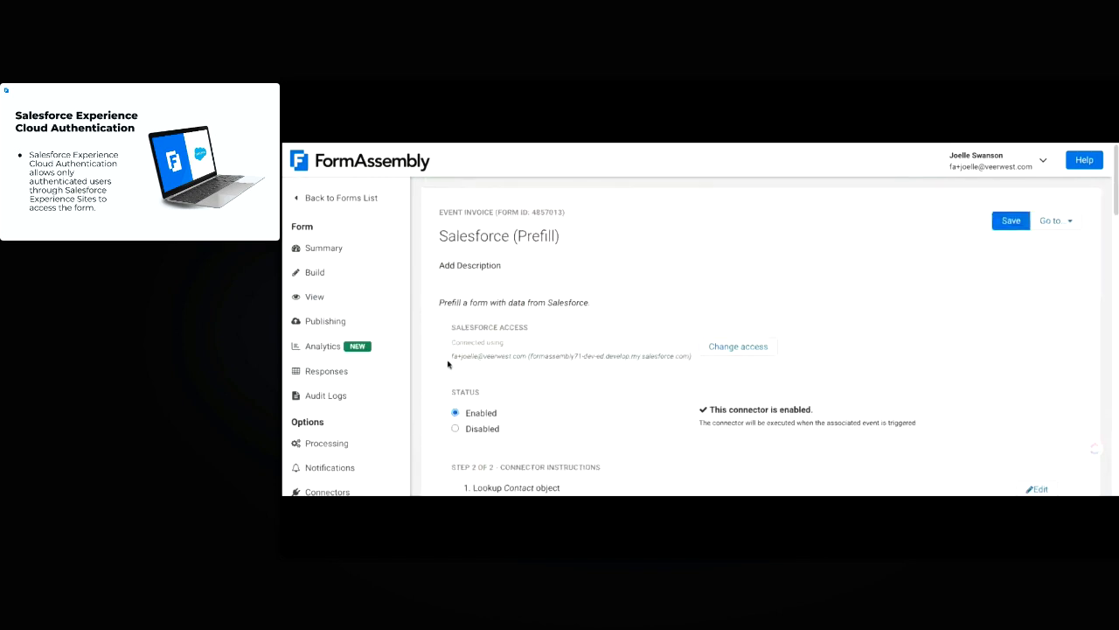
Review that form's prefill lookups, then return to the Forms List
{"action": "scroll", "coordinate": [831, 267], "scroll_direction": "down", "scroll_amount": 1}
{"action": "scroll", "coordinate": [726, 343], "scroll_direction": "down", "scroll_amount": 2}
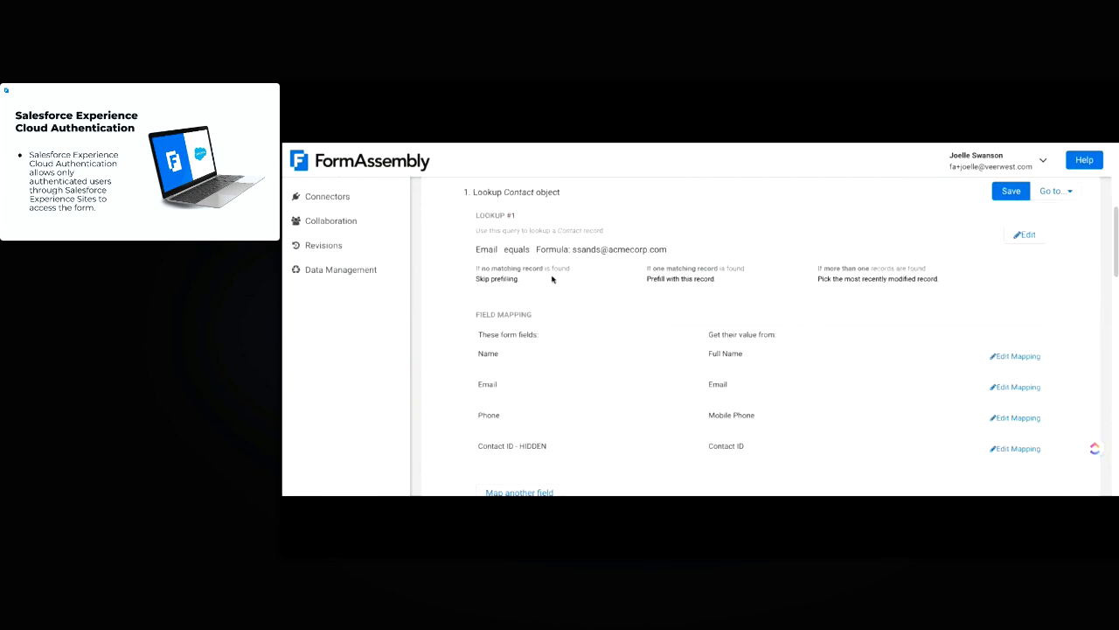
{"action": "scroll", "coordinate": [449, 279], "scroll_direction": "up", "scroll_amount": 4}
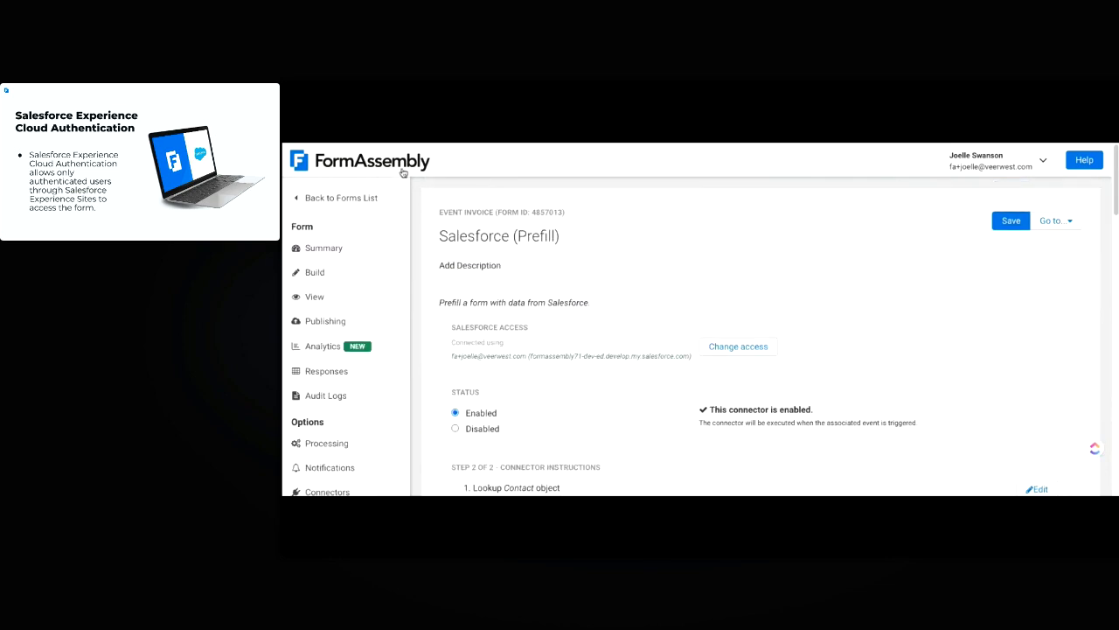
{"action": "scroll", "coordinate": [675, 312], "scroll_direction": "down", "scroll_amount": 3}
{"action": "scroll", "coordinate": [661, 380], "scroll_direction": "up", "scroll_amount": 3}
{"action": "left_click", "coordinate": [325, 168]}
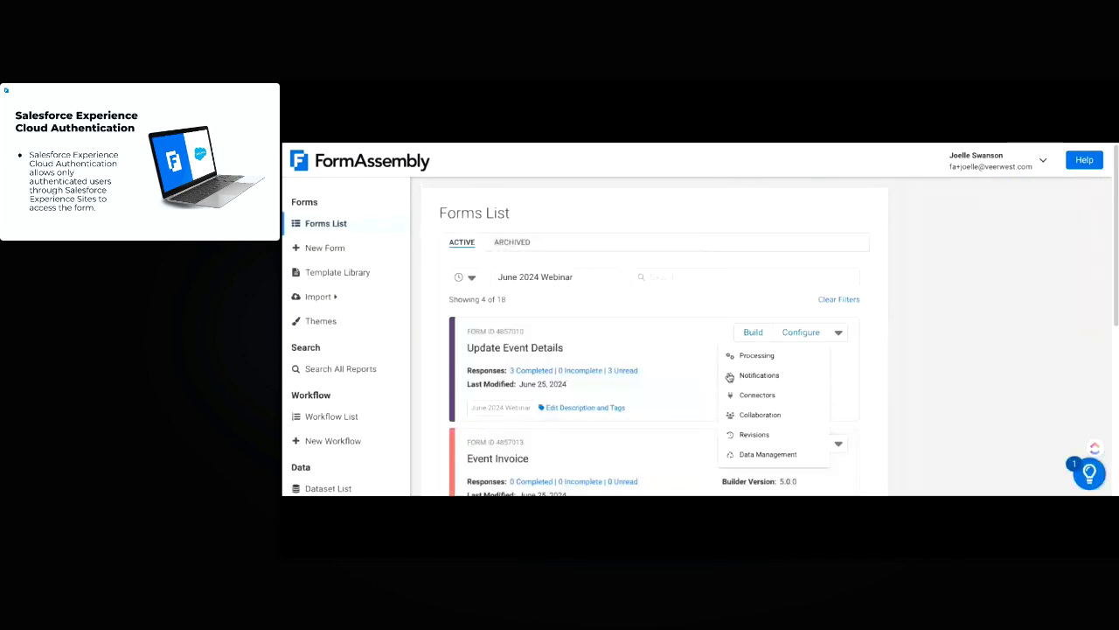
Open the other Event Invoice form's Connectors timeline
{"action": "scroll", "coordinate": [952, 343], "scroll_direction": "down", "scroll_amount": 1}
{"action": "scroll", "coordinate": [958, 345], "scroll_direction": "down", "scroll_amount": 2}
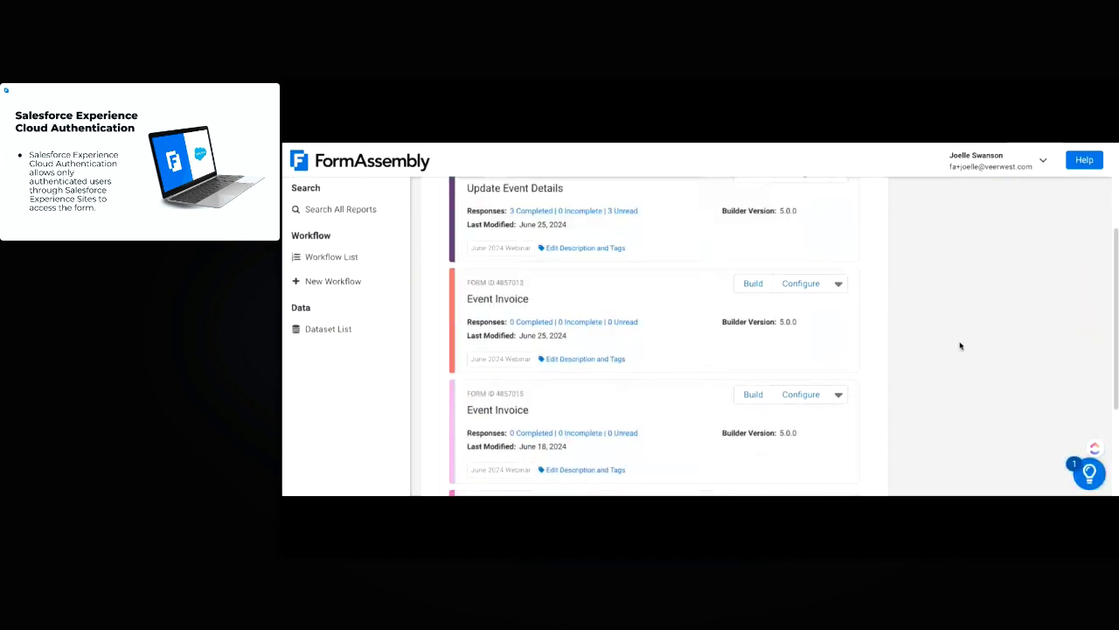
{"action": "left_click", "coordinate": [815, 393]}
{"action": "left_click", "coordinate": [802, 457]}
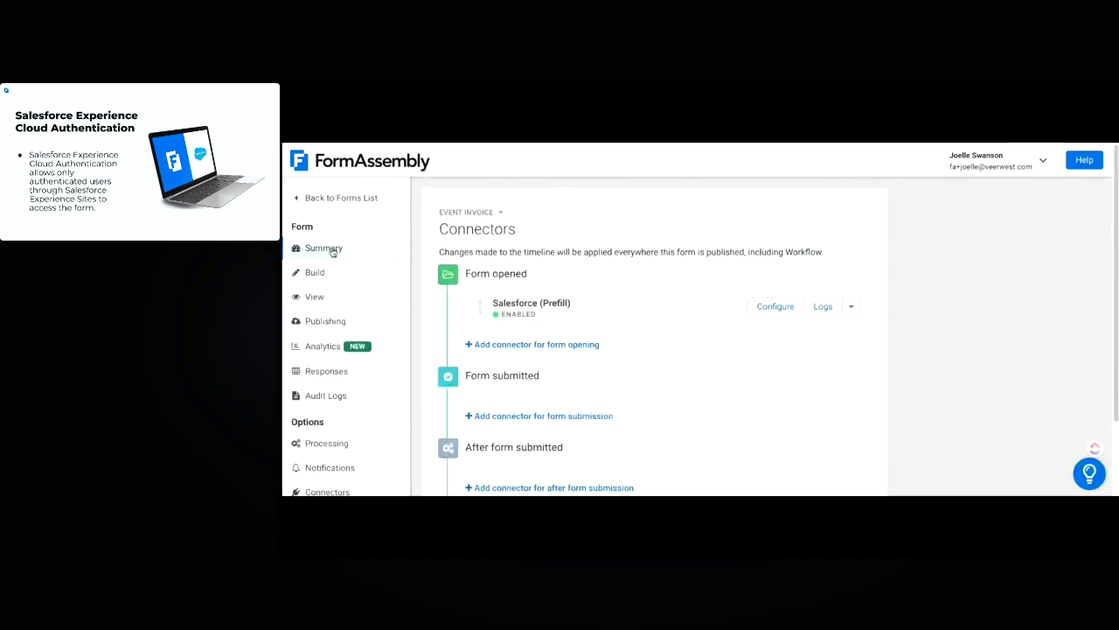
Open Event Invoice 4857015's Salesforce (Prefill) settings and review the Step 2 User lookup
{"action": "left_click", "coordinate": [771, 315]}
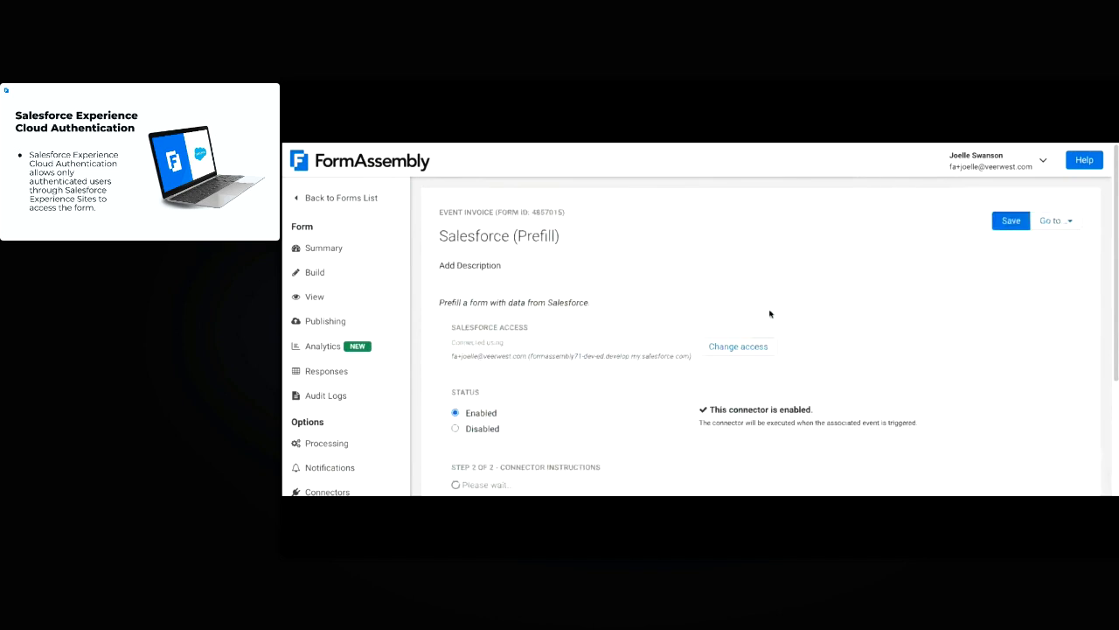
{"action": "scroll", "coordinate": [586, 328], "scroll_direction": "down", "scroll_amount": 2}
{"action": "scroll", "coordinate": [586, 328], "scroll_direction": "down", "scroll_amount": 1}
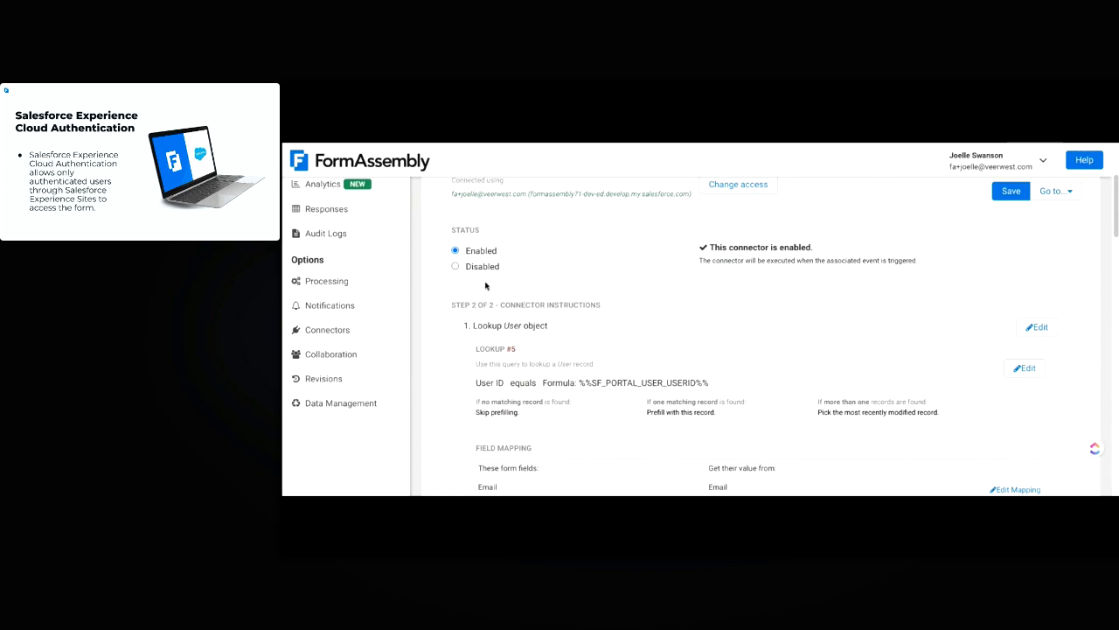
{"action": "scroll", "coordinate": [486, 285], "scroll_direction": "down", "scroll_amount": 1}
{"action": "scroll", "coordinate": [456, 306], "scroll_direction": "down", "scroll_amount": 2}
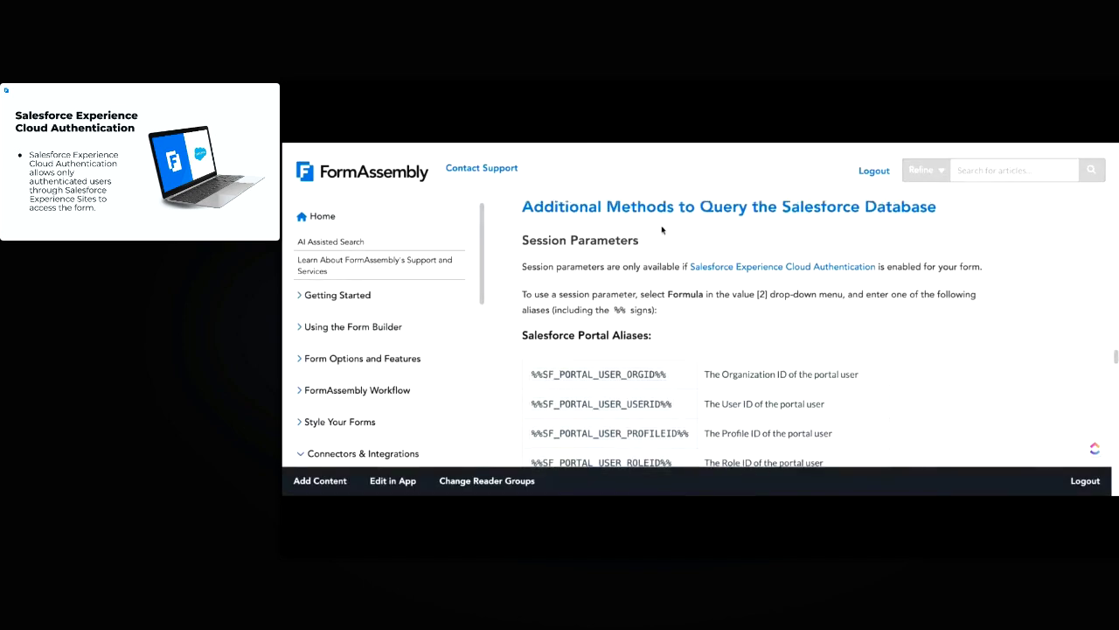
{"action": "scroll", "coordinate": [662, 230], "scroll_direction": "up", "scroll_amount": 1}
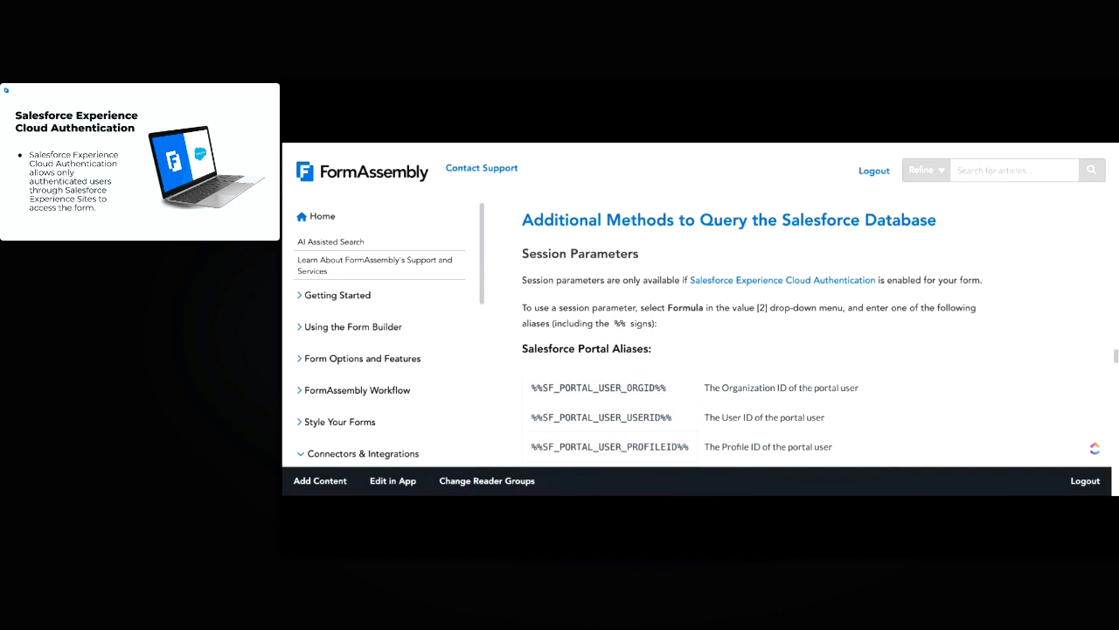
{"action": "scroll", "coordinate": [1005, 357], "scroll_direction": "down", "scroll_amount": 3}
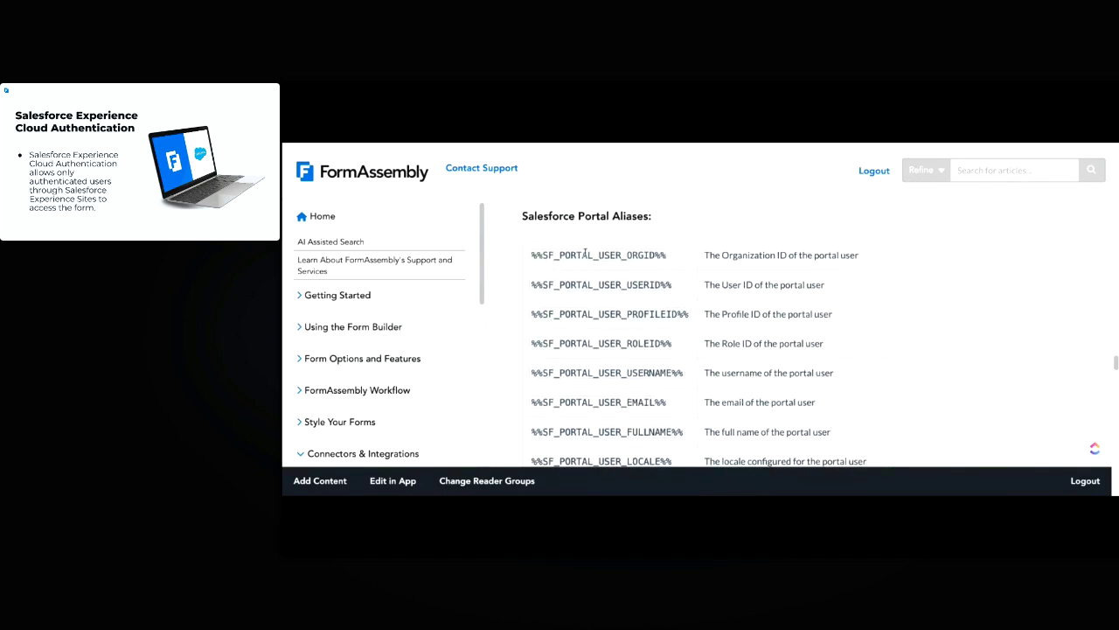
{"action": "scroll", "coordinate": [628, 348], "scroll_direction": "down", "scroll_amount": 1}
{"action": "scroll", "coordinate": [628, 348], "scroll_direction": "down", "scroll_amount": 1}
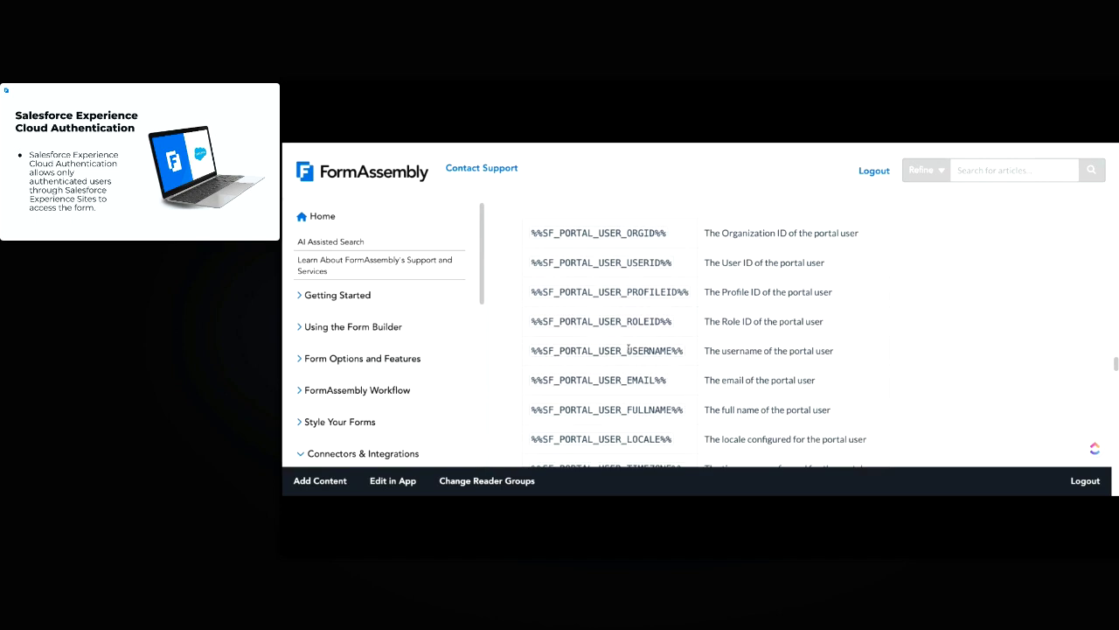
{"action": "scroll", "coordinate": [579, 403], "scroll_direction": "down", "scroll_amount": 2}
{"action": "scroll", "coordinate": [612, 337], "scroll_direction": "up", "scroll_amount": 1}
{"action": "scroll", "coordinate": [631, 232], "scroll_direction": "up", "scroll_amount": 1}
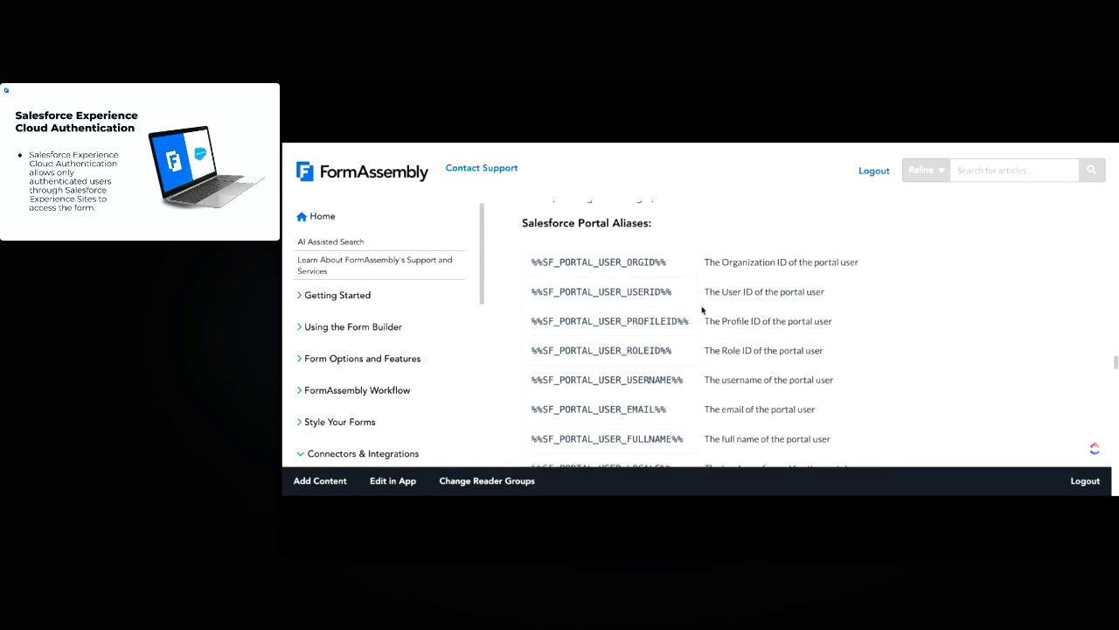
{"action": "scroll", "coordinate": [709, 294], "scroll_direction": "down", "scroll_amount": 1}
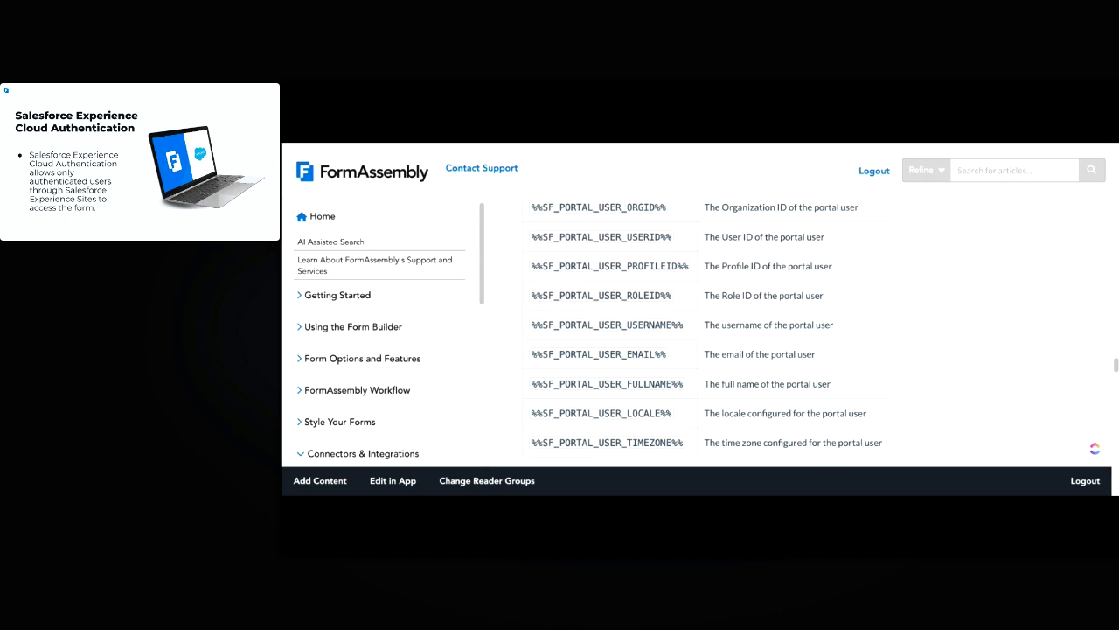
{"action": "scroll", "coordinate": [550, 288], "scroll_direction": "up", "scroll_amount": 1}
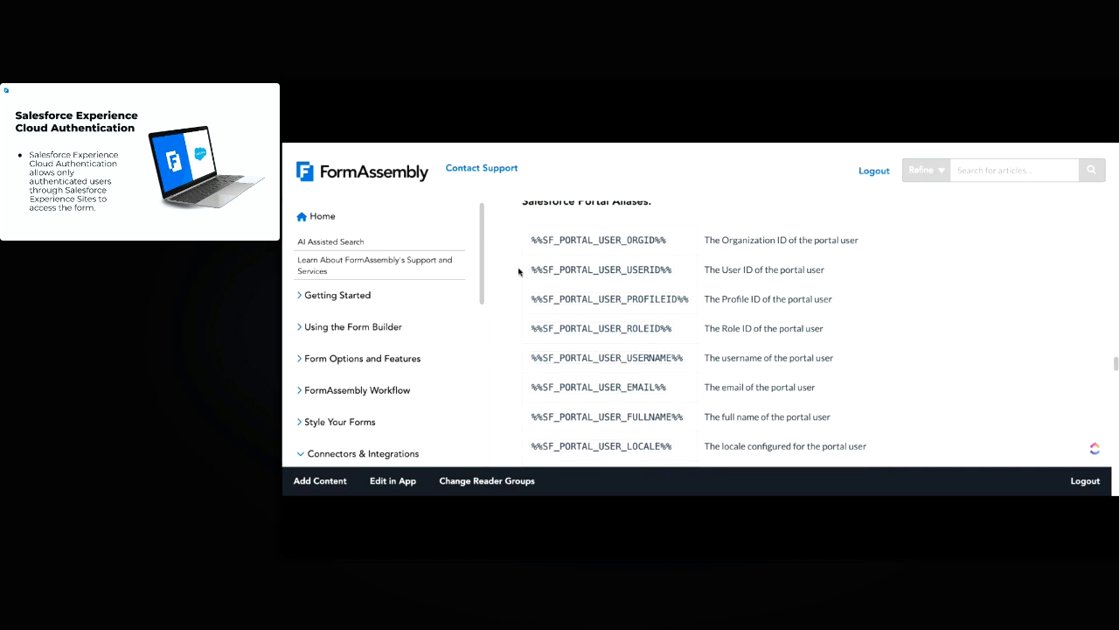
{"action": "left_click_drag", "start_coordinate": [531, 269], "coordinate": [680, 272]}
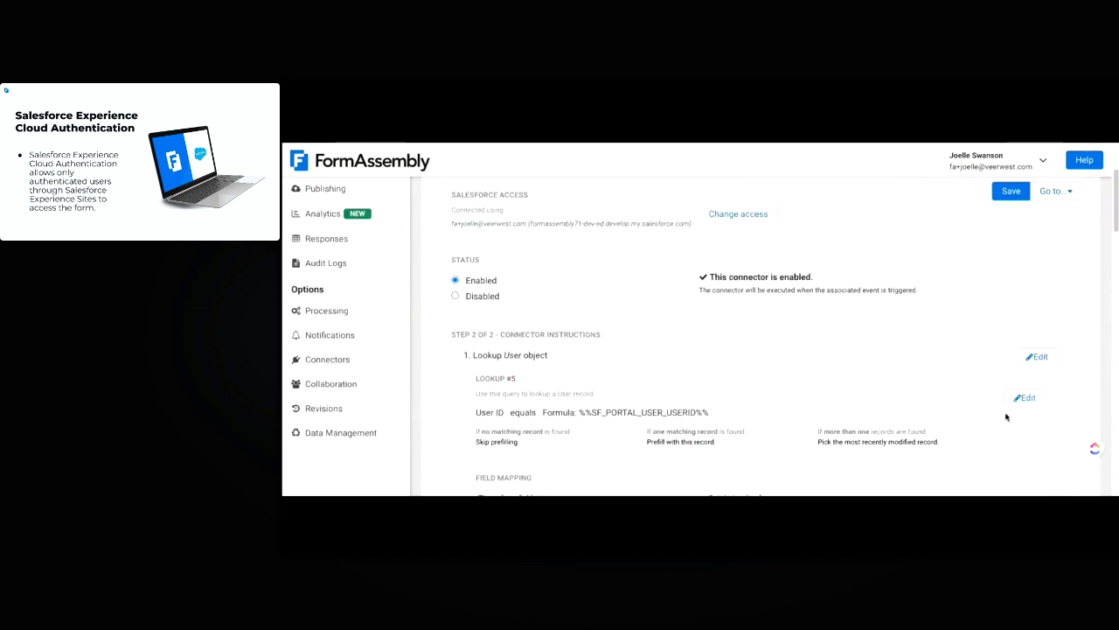
Edit the User lookup condition and select its %%SF_PORTAL_USER_USERID%% formula value
{"action": "left_click", "coordinate": [1027, 398]}
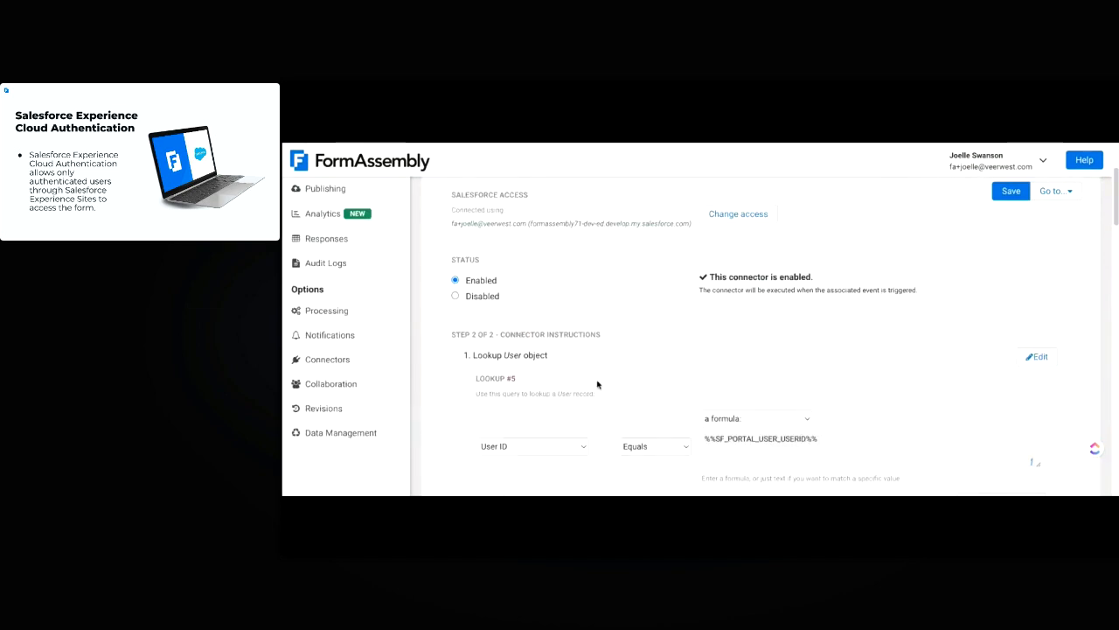
{"action": "scroll", "coordinate": [598, 386], "scroll_direction": "down", "scroll_amount": 1}
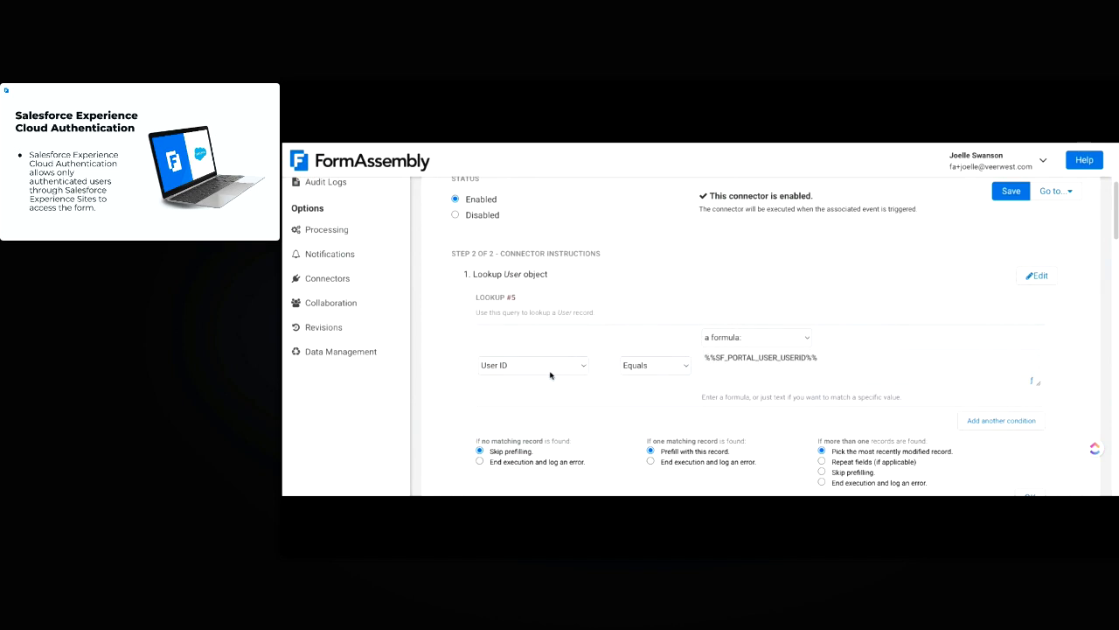
{"action": "scroll", "coordinate": [548, 389], "scroll_direction": "down", "scroll_amount": 1}
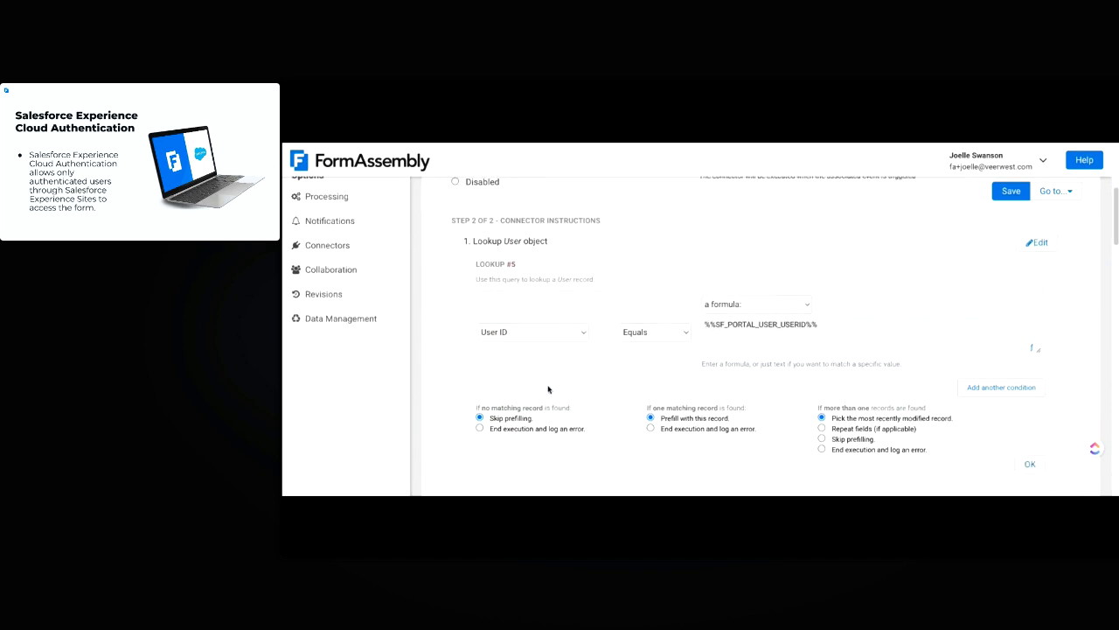
{"action": "left_click", "coordinate": [763, 343]}
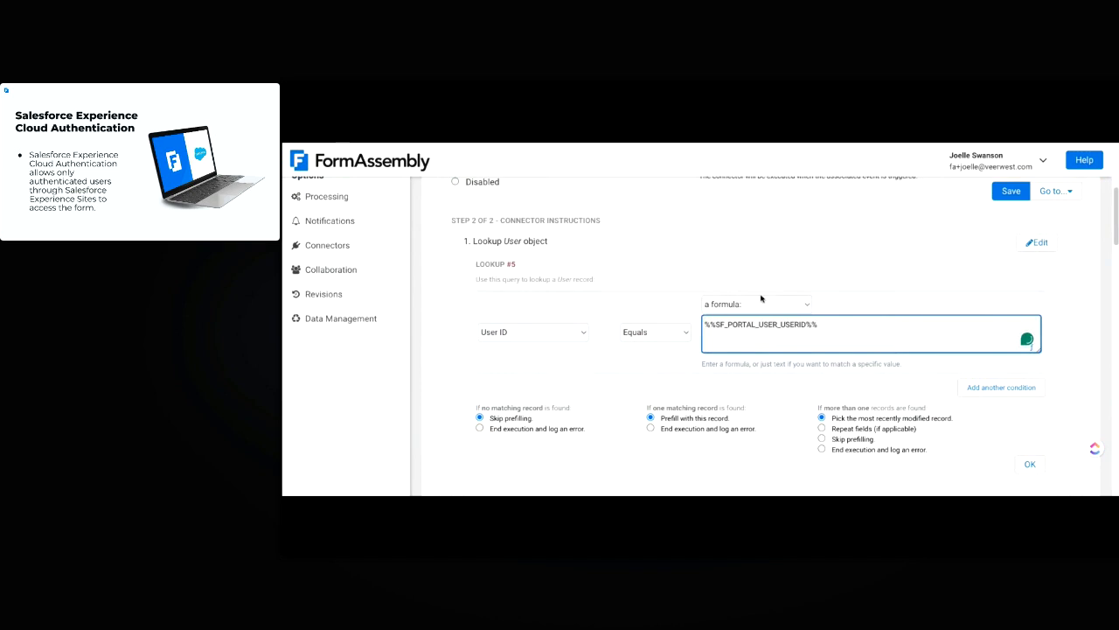
{"action": "left_click_drag", "start_coordinate": [817, 324], "coordinate": [691, 327]}
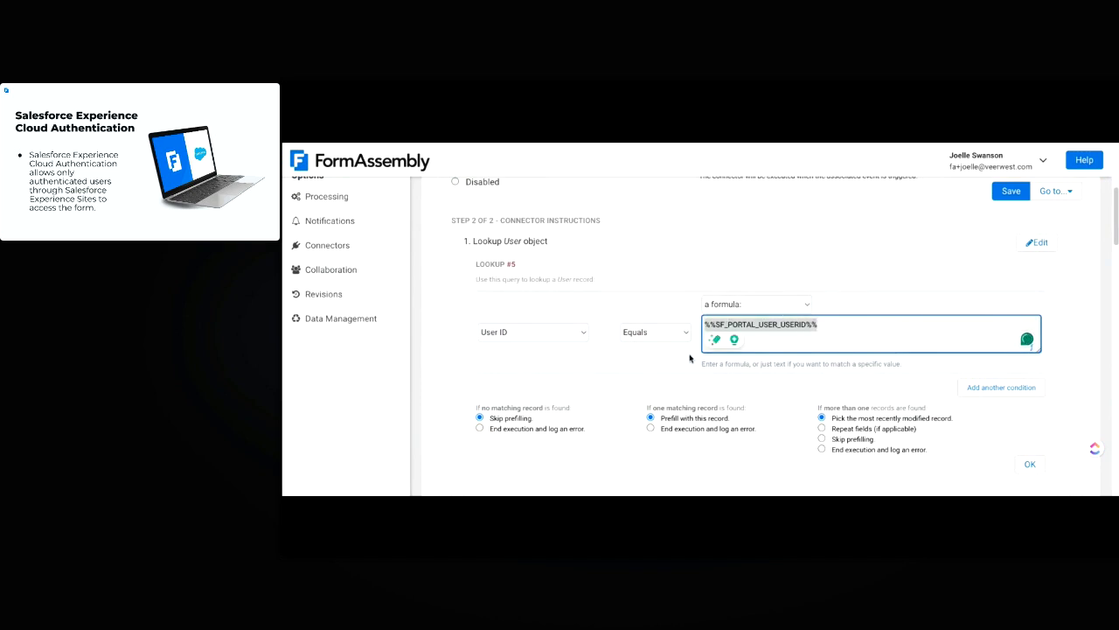
{"action": "left_click", "coordinate": [663, 370]}
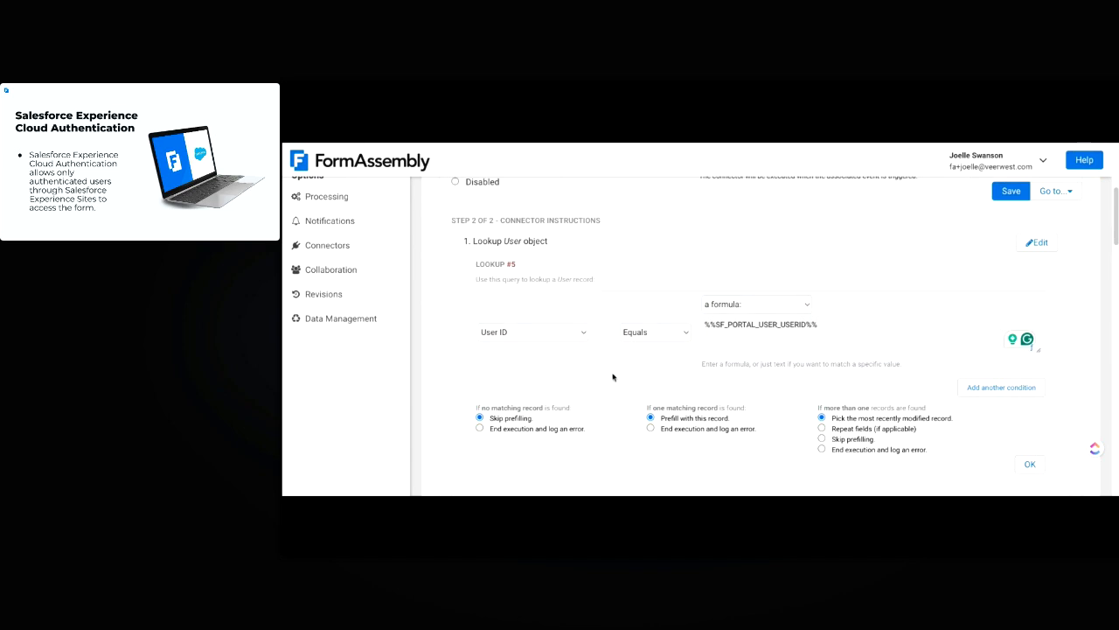
Review the prefill connector's remaining lookups and field mappings
{"action": "scroll", "coordinate": [878, 409], "scroll_direction": "down", "scroll_amount": 2}
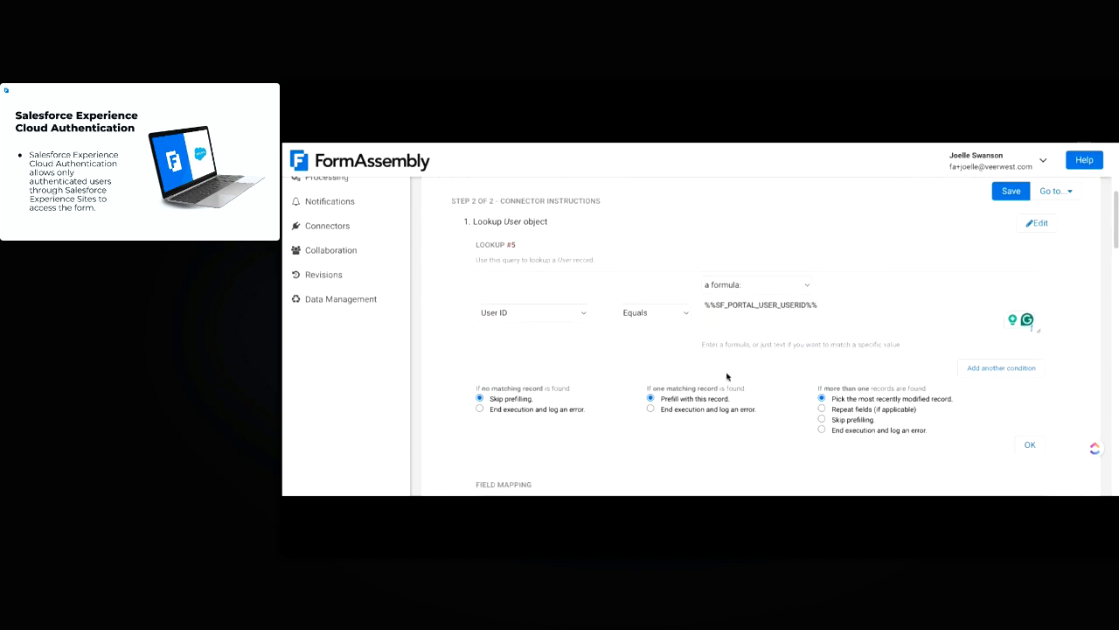
{"action": "scroll", "coordinate": [727, 374], "scroll_direction": "down", "scroll_amount": 2}
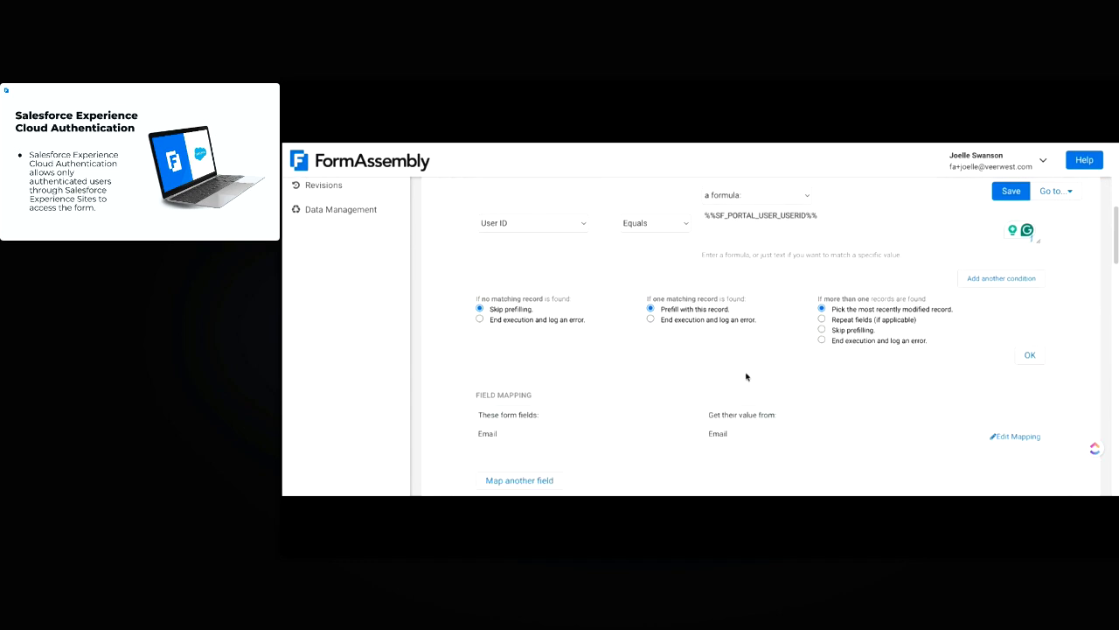
{"action": "scroll", "coordinate": [665, 385], "scroll_direction": "down", "scroll_amount": 2}
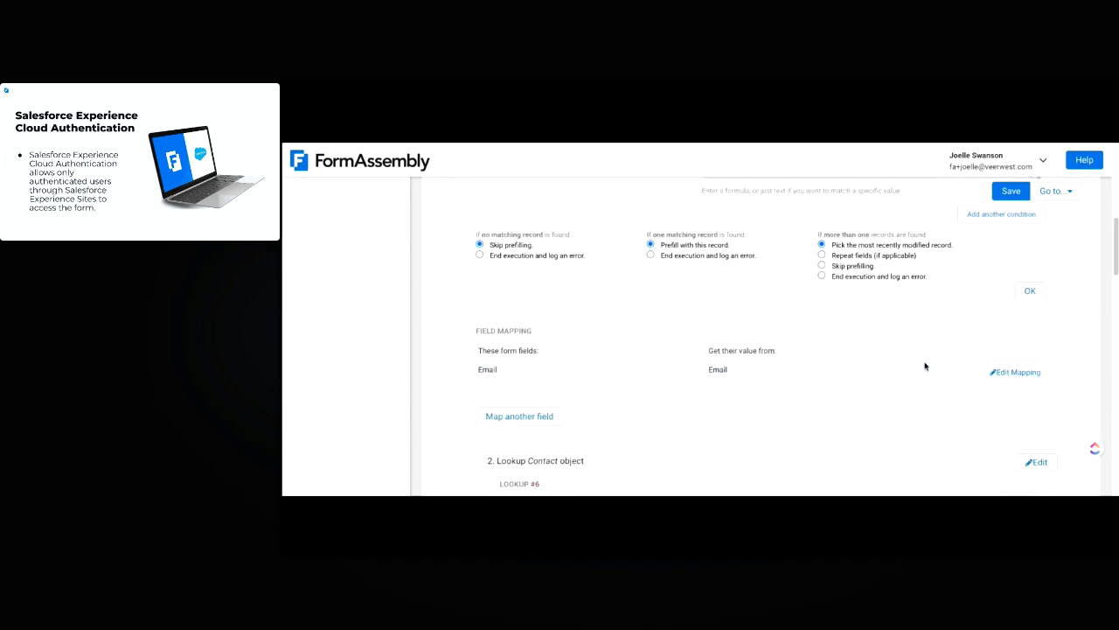
{"action": "scroll", "coordinate": [1087, 399], "scroll_direction": "up", "scroll_amount": 2}
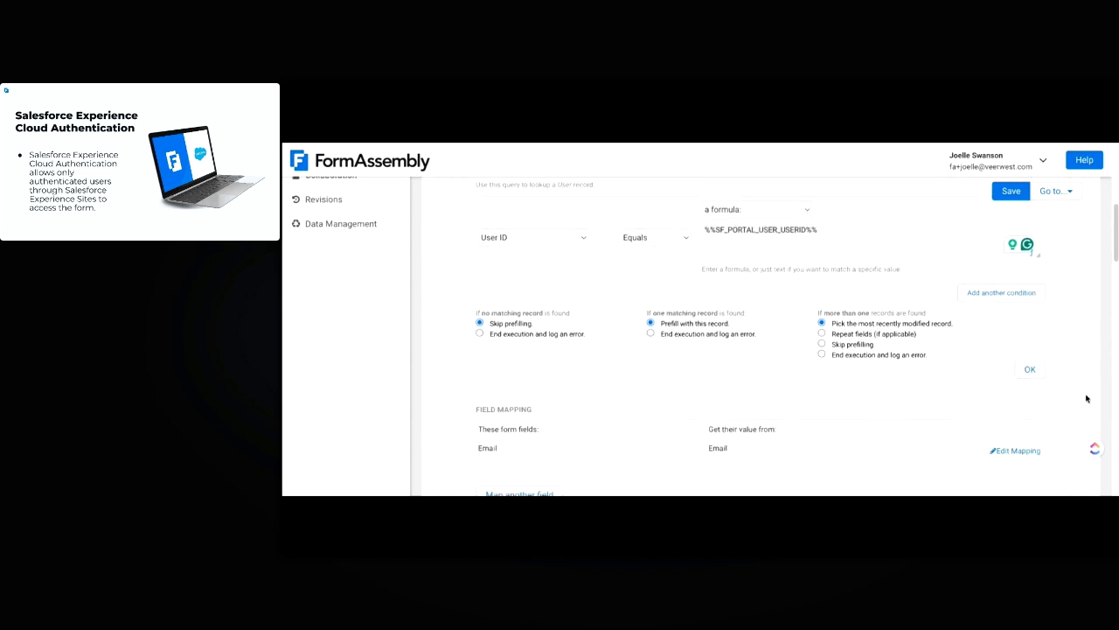
{"action": "scroll", "coordinate": [1087, 399], "scroll_direction": "down", "scroll_amount": 3}
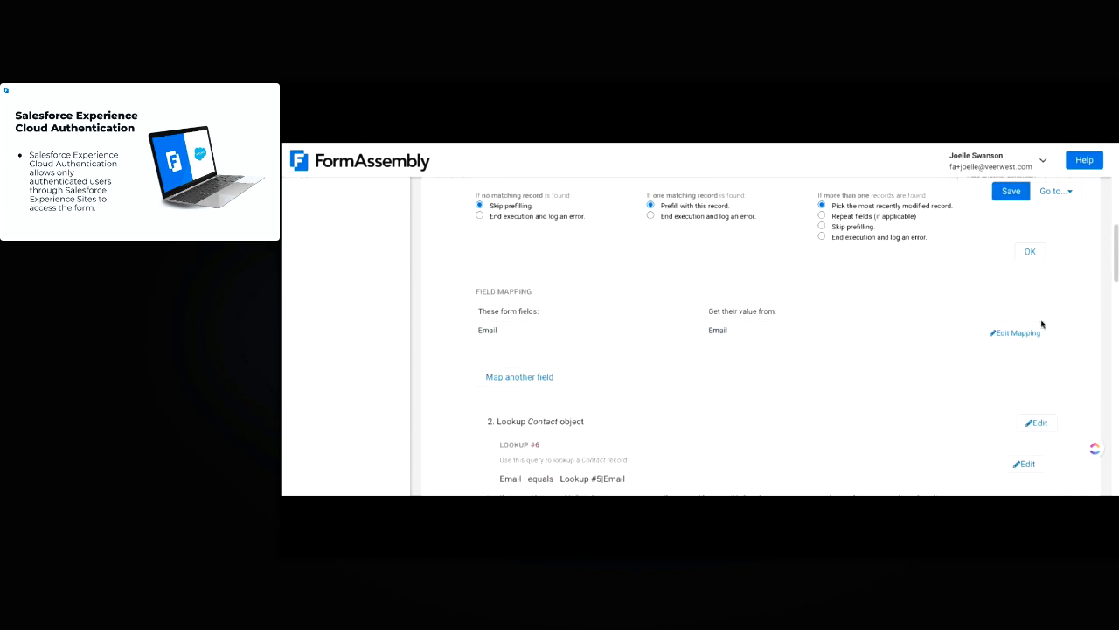
{"action": "scroll", "coordinate": [1069, 339], "scroll_direction": "down", "scroll_amount": 2}
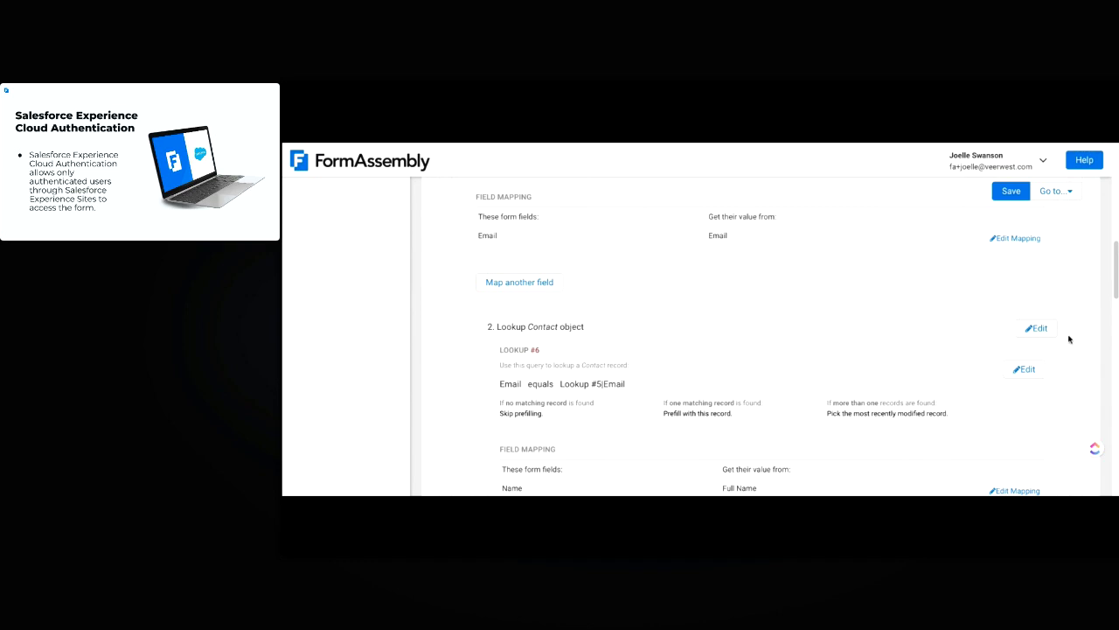
{"action": "scroll", "coordinate": [1075, 297], "scroll_direction": "down", "scroll_amount": 1}
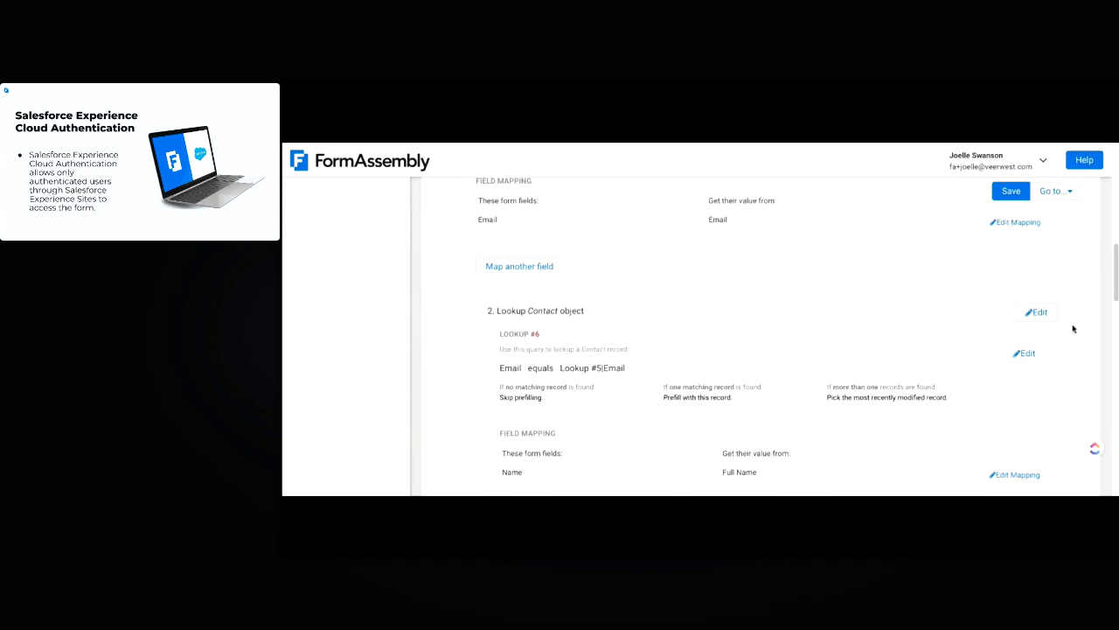
Open Lookup #6 (Contact)'s condition, where Email equals the User lookup's email result
{"action": "scroll", "coordinate": [1085, 330], "scroll_direction": "up", "scroll_amount": 1}
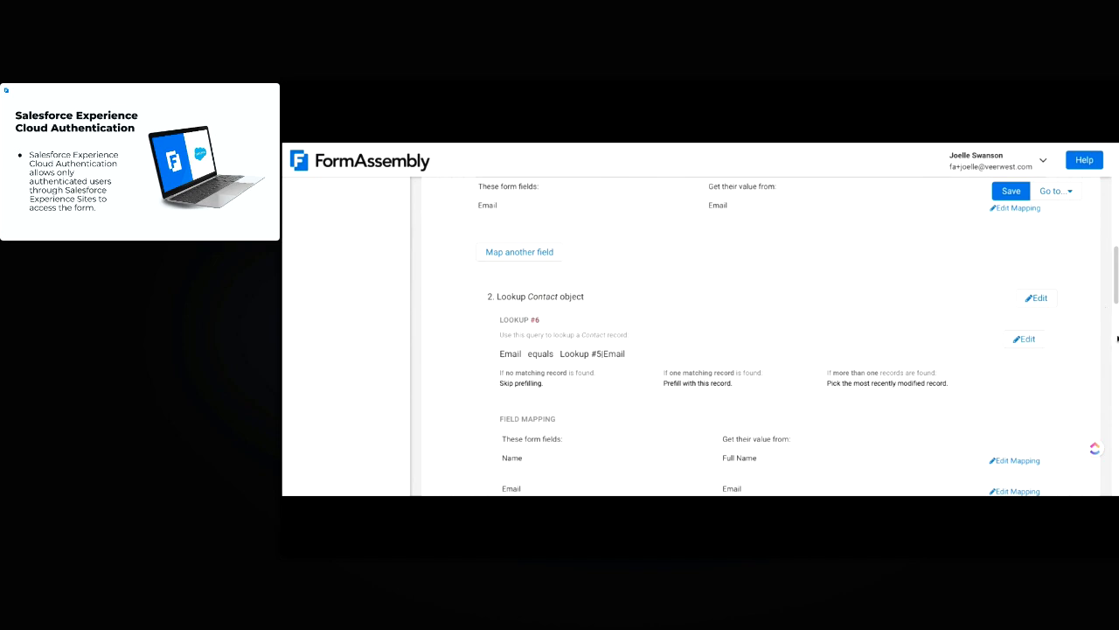
{"action": "scroll", "coordinate": [670, 242], "scroll_direction": "up", "scroll_amount": 1}
{"action": "scroll", "coordinate": [1075, 310], "scroll_direction": "down", "scroll_amount": 3}
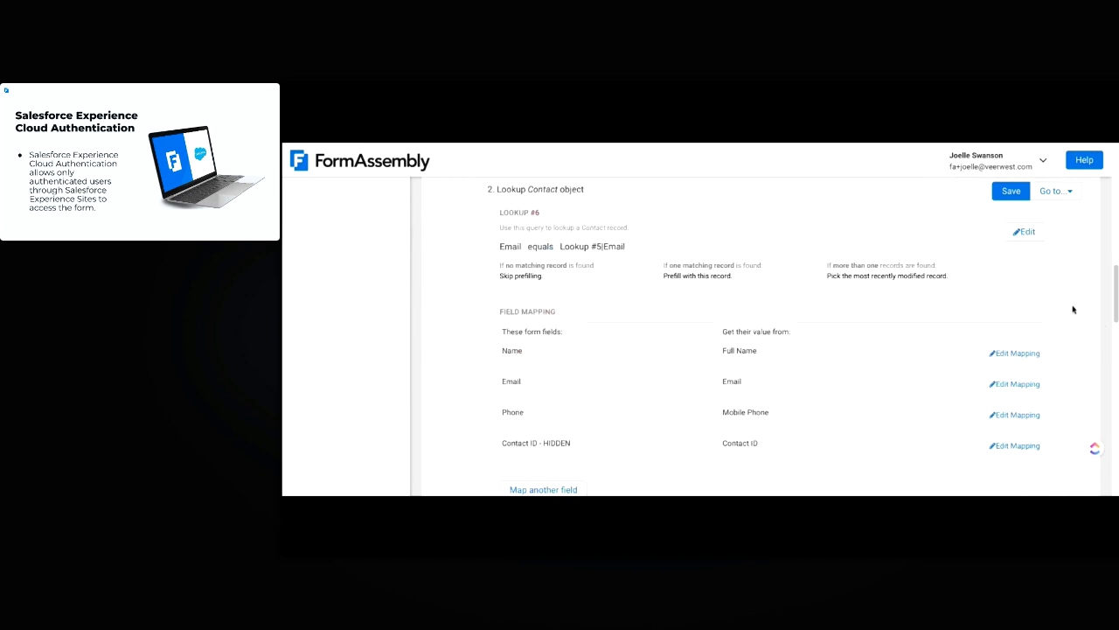
{"action": "scroll", "coordinate": [1019, 233], "scroll_direction": "up", "scroll_amount": 1}
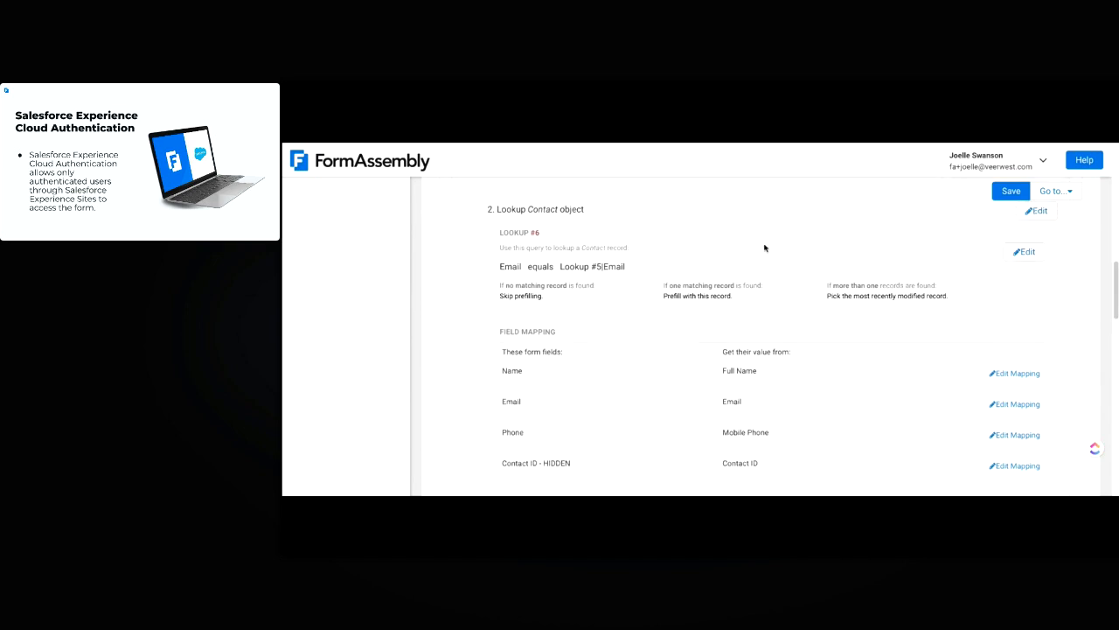
{"action": "left_click", "coordinate": [1027, 252]}
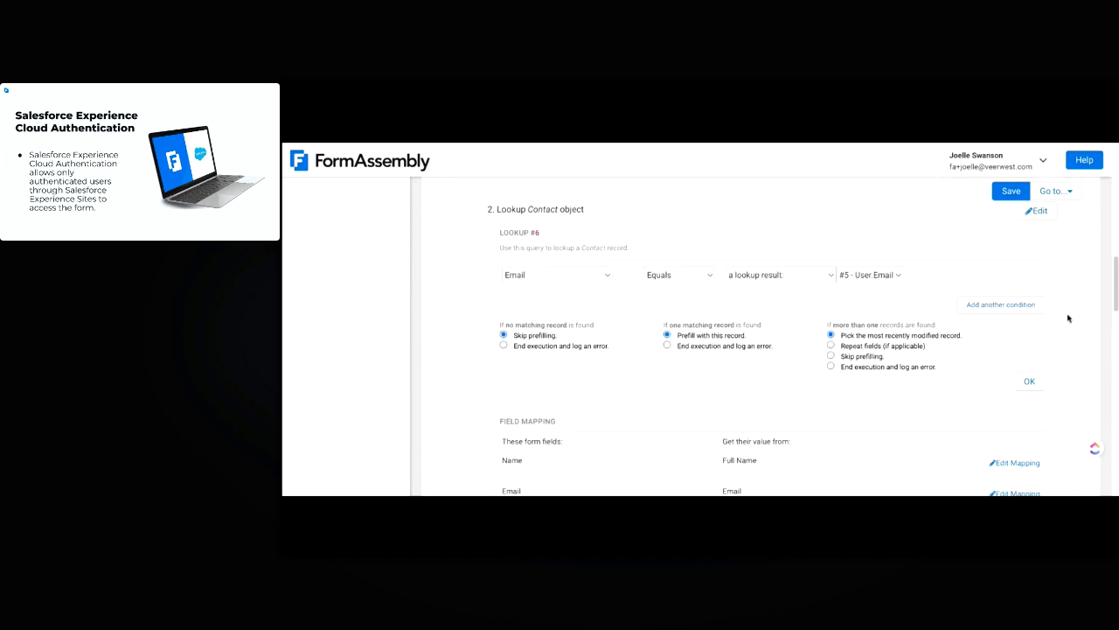
{"action": "scroll", "coordinate": [1067, 306], "scroll_direction": "down", "scroll_amount": 1}
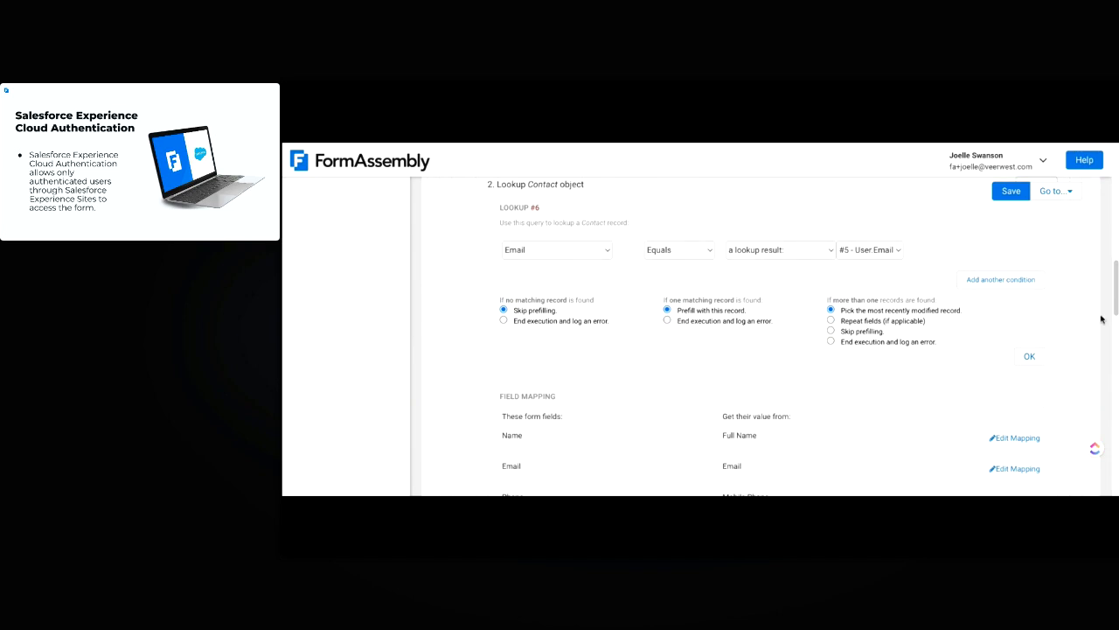
{"action": "scroll", "coordinate": [1076, 319], "scroll_direction": "down", "scroll_amount": 3}
{"action": "scroll", "coordinate": [861, 455], "scroll_direction": "down", "scroll_amount": 10}
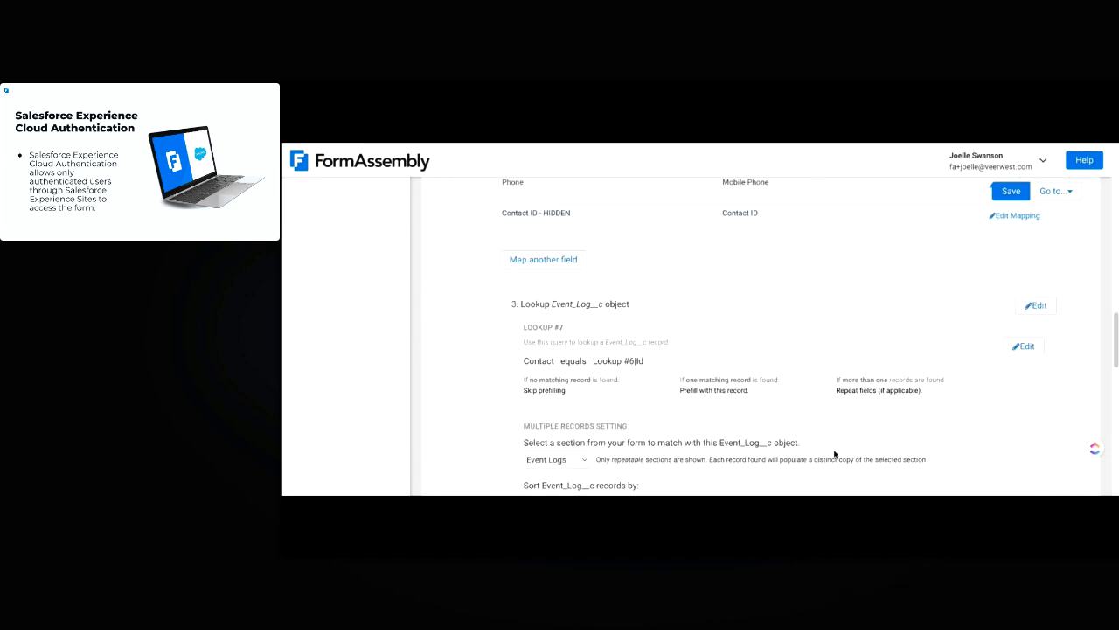
Open Lookup #7's condition: Contact equals #6 - Contact Id, with repeating fields
{"action": "scroll", "coordinate": [875, 447], "scroll_direction": "up", "scroll_amount": 3}
{"action": "scroll", "coordinate": [772, 455], "scroll_direction": "down", "scroll_amount": 3}
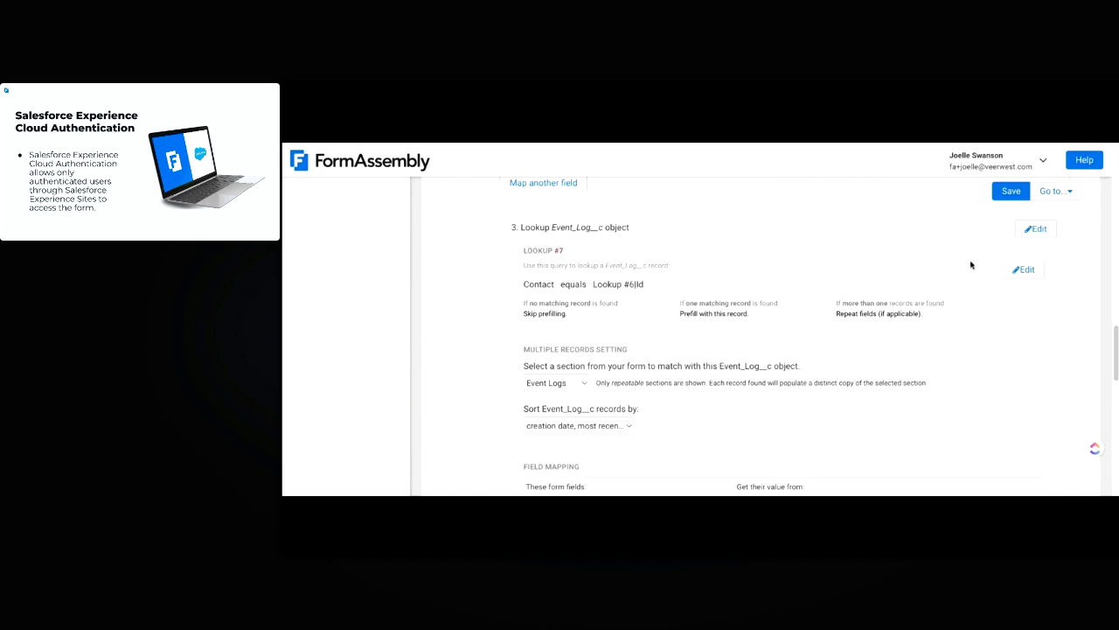
{"action": "left_click", "coordinate": [1023, 271]}
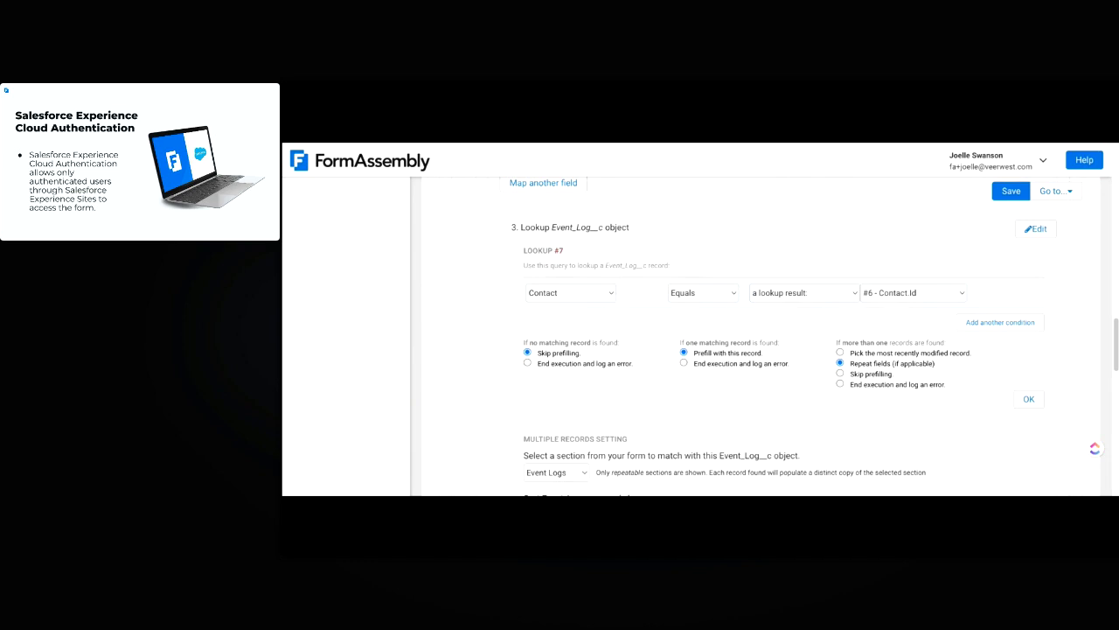
{"action": "scroll", "coordinate": [879, 297], "scroll_direction": "up", "scroll_amount": 5}
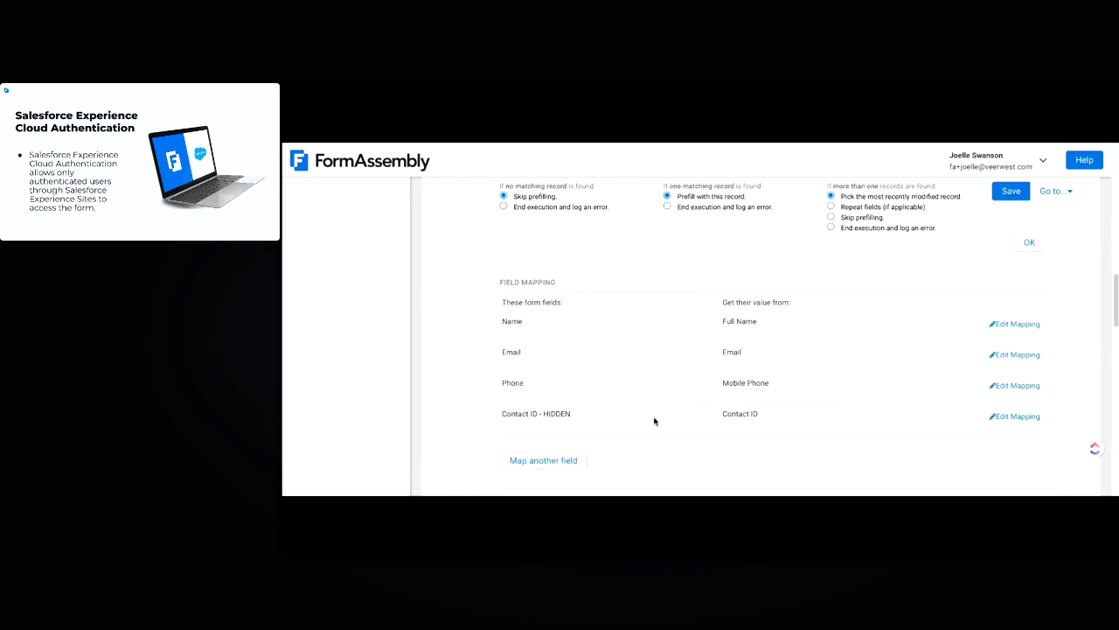
{"action": "scroll", "coordinate": [620, 388], "scroll_direction": "down", "scroll_amount": 4}
{"action": "scroll", "coordinate": [1059, 341], "scroll_direction": "down", "scroll_amount": 1}
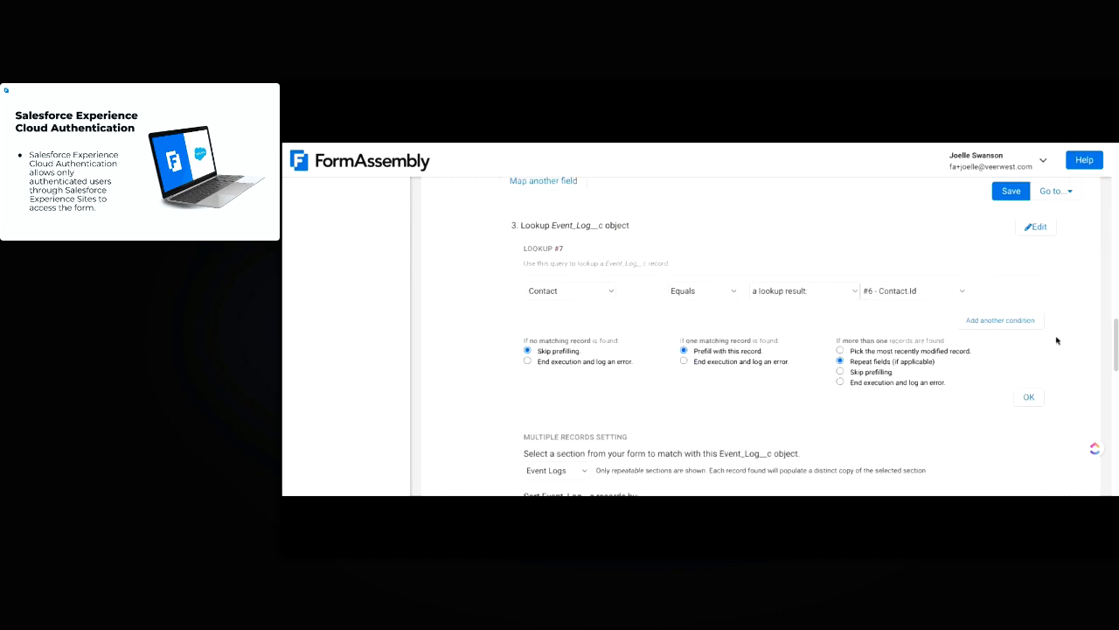
Review the Event_Log__c field mappings and save the prefill connector
{"action": "scroll", "coordinate": [812, 416], "scroll_direction": "down", "scroll_amount": 2}
{"action": "scroll", "coordinate": [735, 428], "scroll_direction": "down", "scroll_amount": 3}
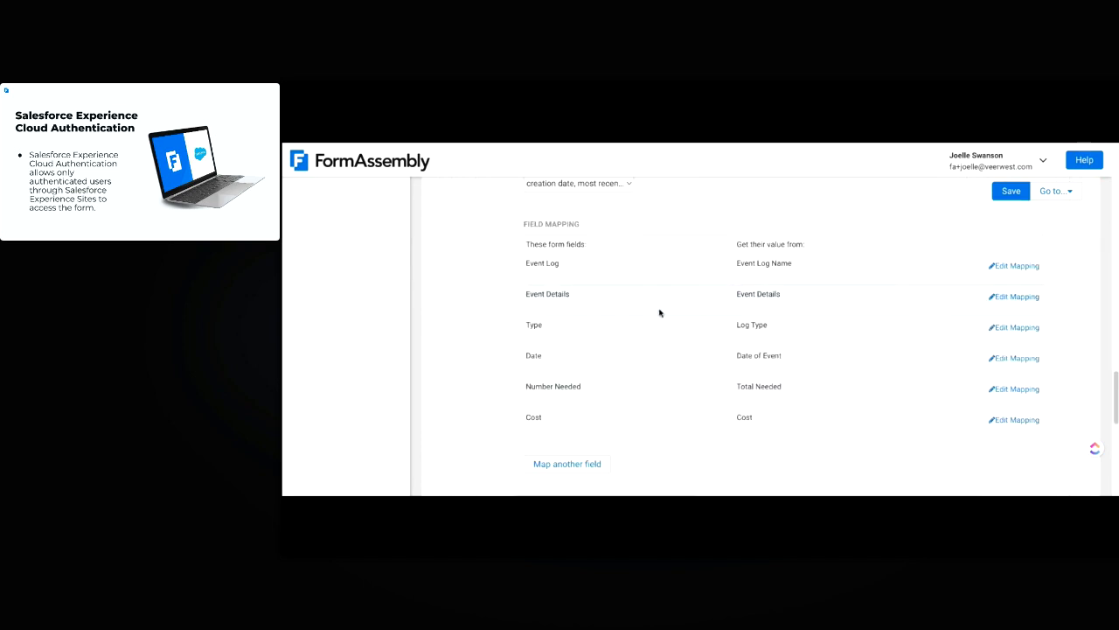
{"action": "scroll", "coordinate": [686, 396], "scroll_direction": "down", "scroll_amount": 2}
{"action": "scroll", "coordinate": [688, 394], "scroll_direction": "down", "scroll_amount": 1}
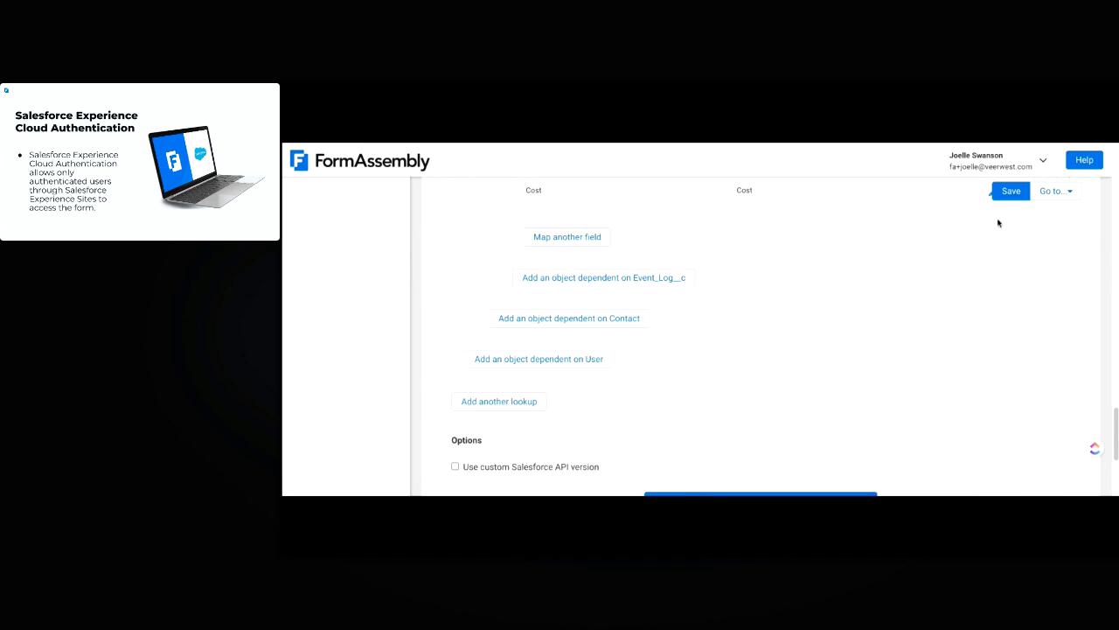
{"action": "left_click", "coordinate": [1012, 194]}
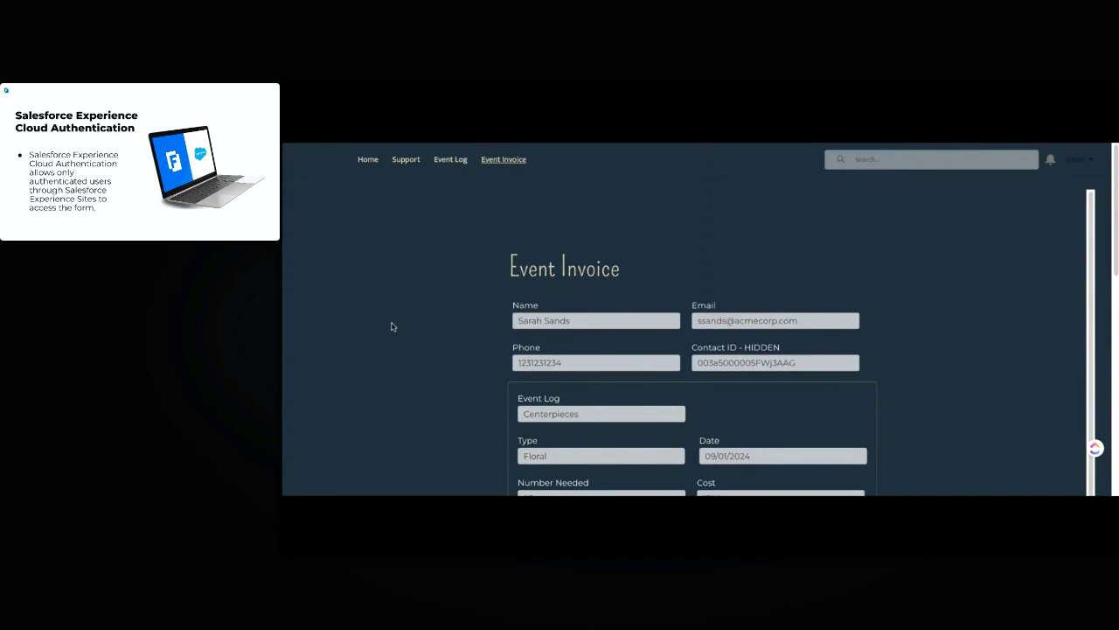
{"action": "scroll", "coordinate": [392, 326], "scroll_direction": "down", "scroll_amount": 2}
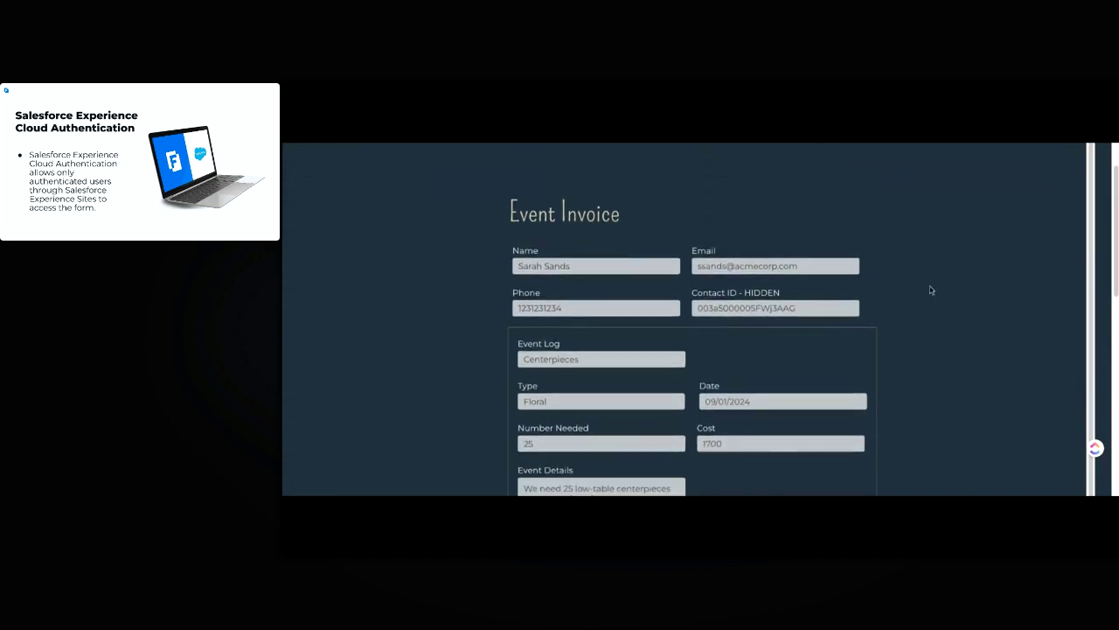
{"action": "scroll", "coordinate": [931, 290], "scroll_direction": "down", "scroll_amount": 1}
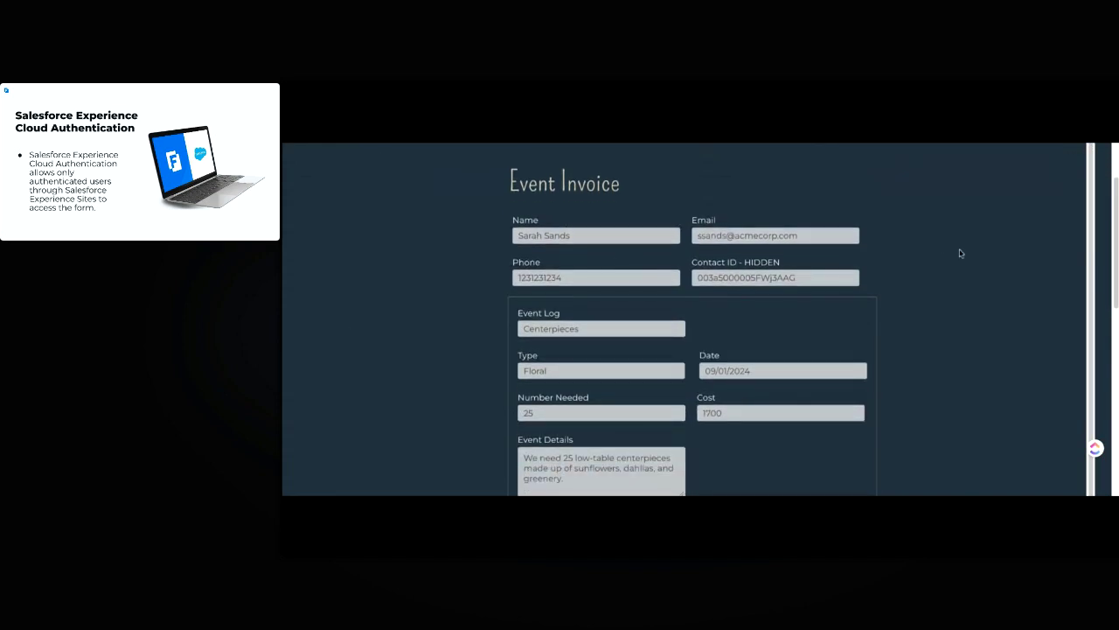
{"action": "scroll", "coordinate": [942, 318], "scroll_direction": "down", "scroll_amount": 5}
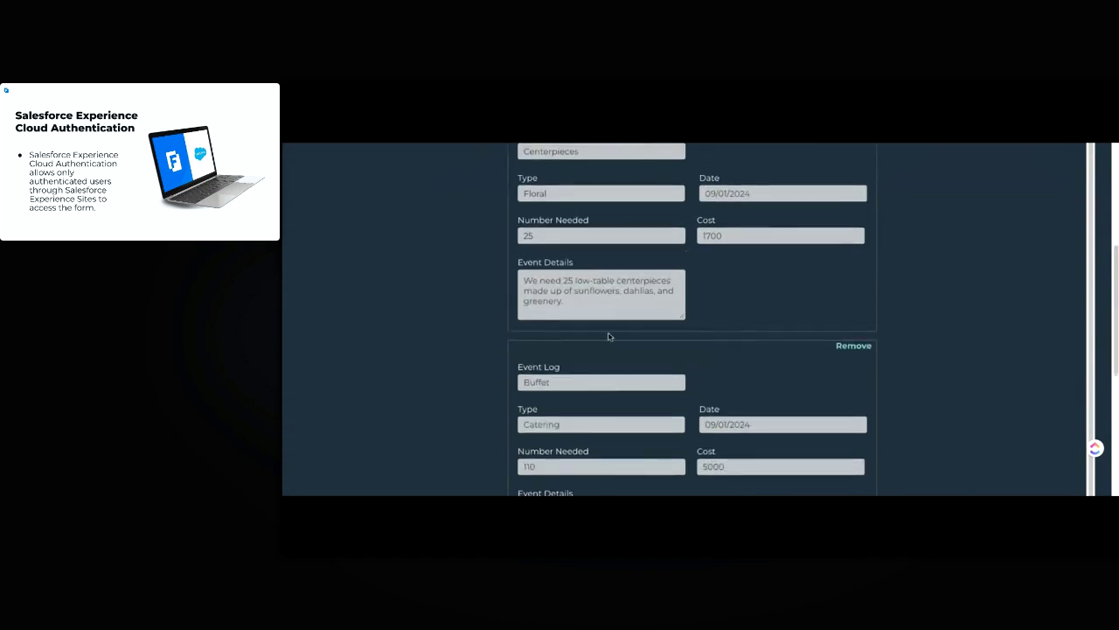
{"action": "scroll", "coordinate": [610, 336], "scroll_direction": "up", "scroll_amount": 3}
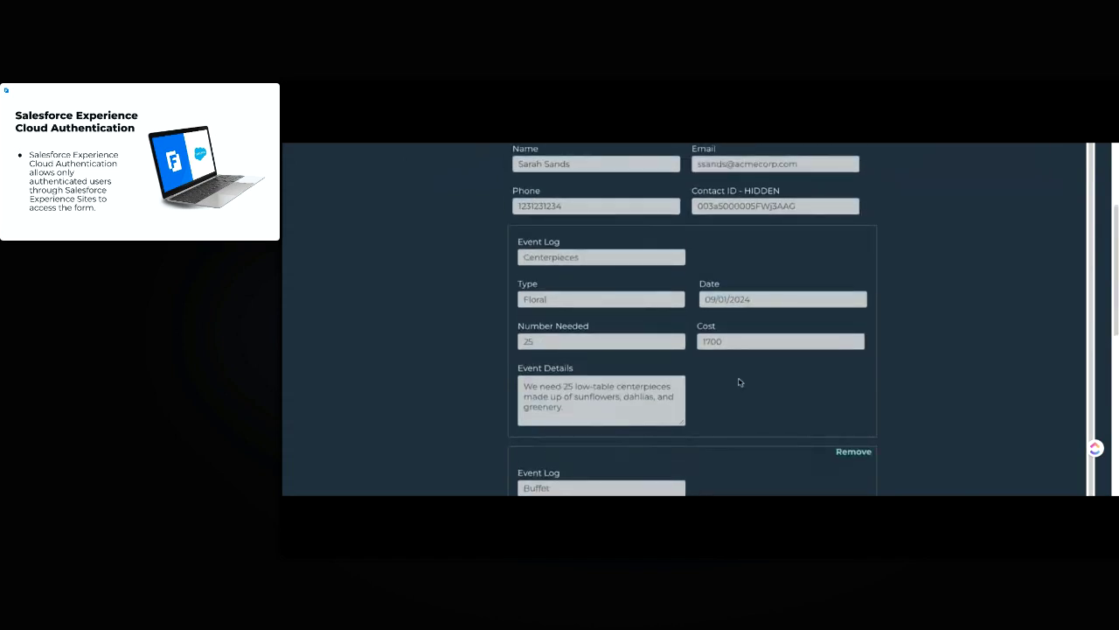
{"action": "scroll", "coordinate": [740, 382], "scroll_direction": "down", "scroll_amount": 10}
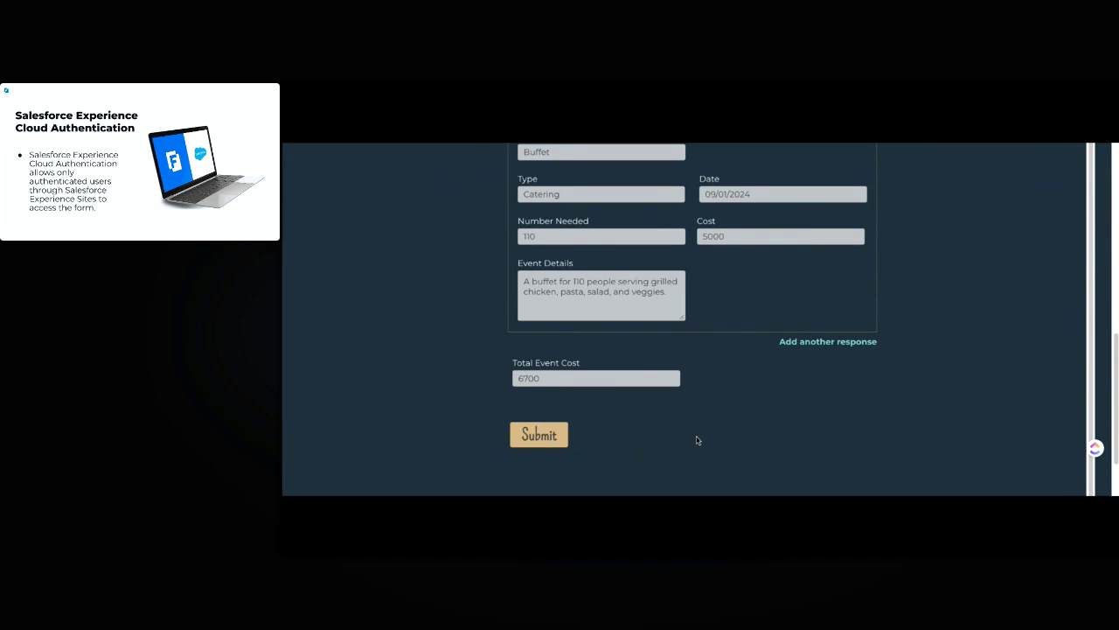
{"action": "scroll", "coordinate": [954, 324], "scroll_direction": "up", "scroll_amount": 1}
{"action": "scroll", "coordinate": [954, 323], "scroll_direction": "up", "scroll_amount": 3}
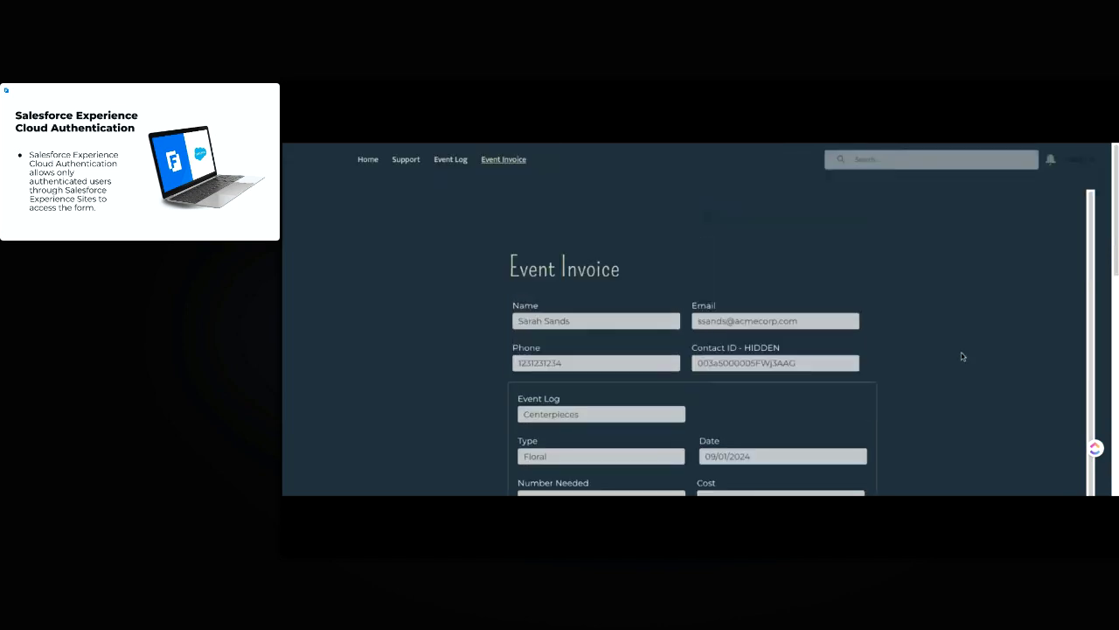
{"action": "scroll", "coordinate": [951, 372], "scroll_direction": "down", "scroll_amount": 3}
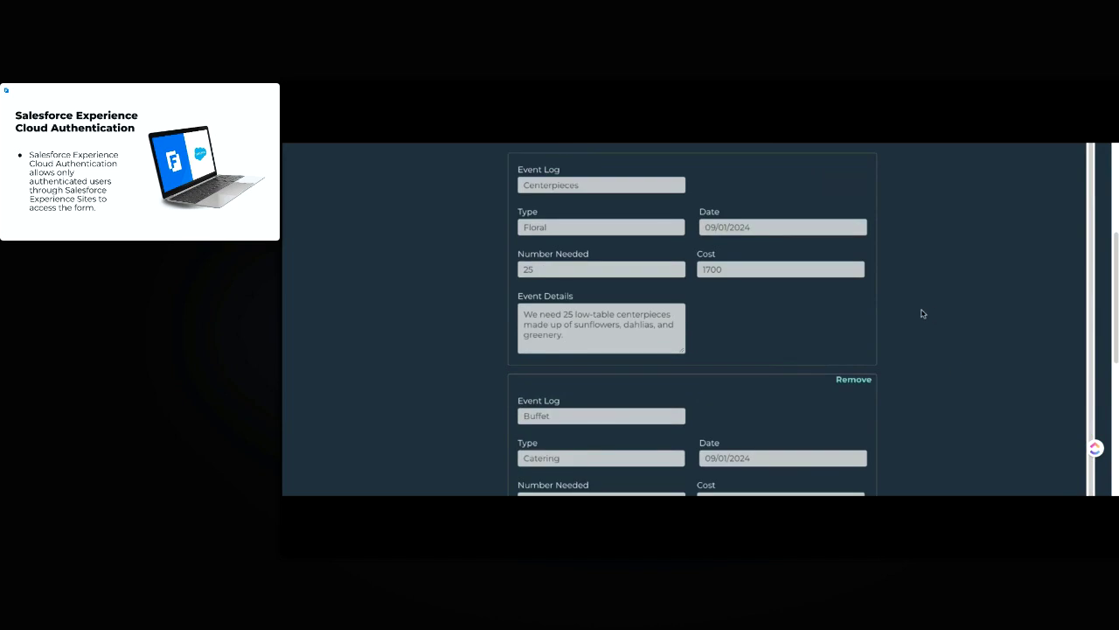
{"action": "scroll", "coordinate": [922, 313], "scroll_direction": "down", "scroll_amount": 5}
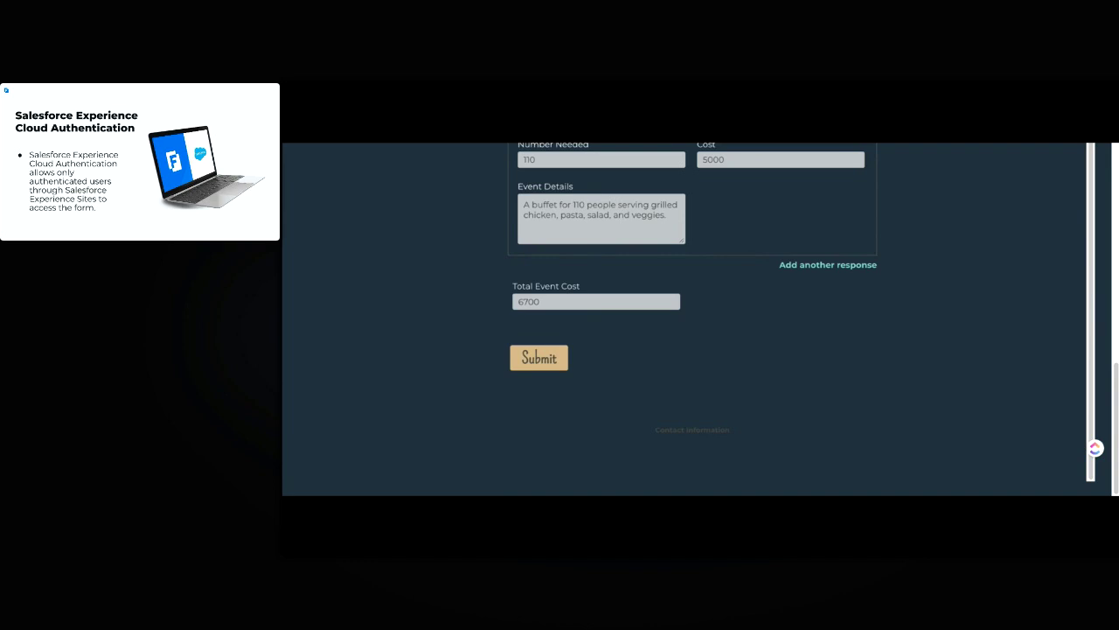
{"action": "scroll", "coordinate": [862, 327], "scroll_direction": "up", "scroll_amount": 10}
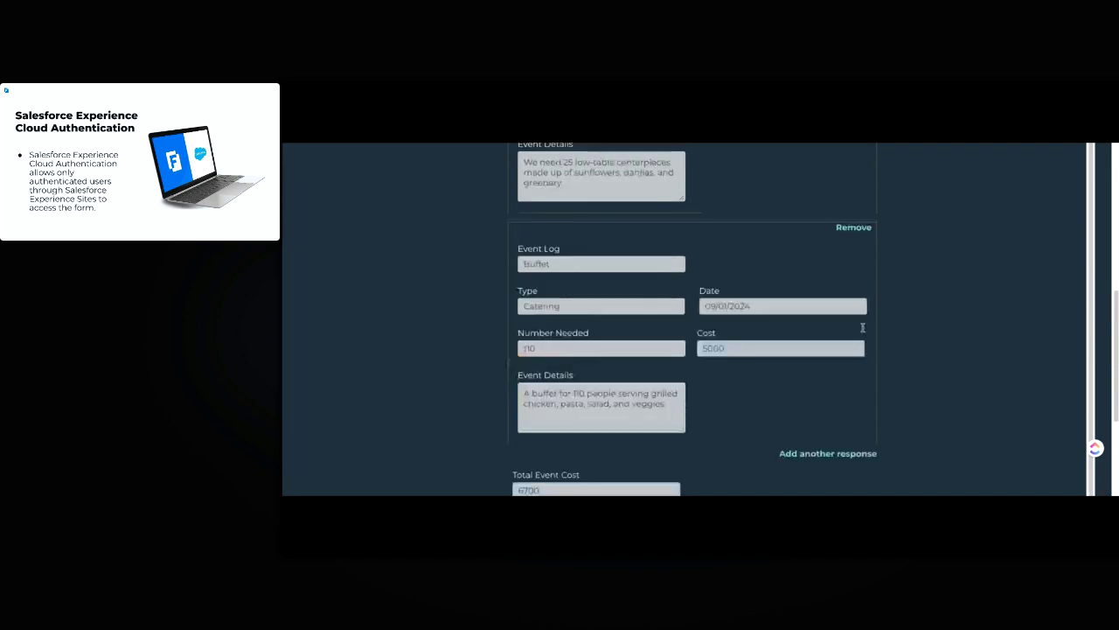
{"action": "scroll", "coordinate": [931, 332], "scroll_direction": "up", "scroll_amount": 2}
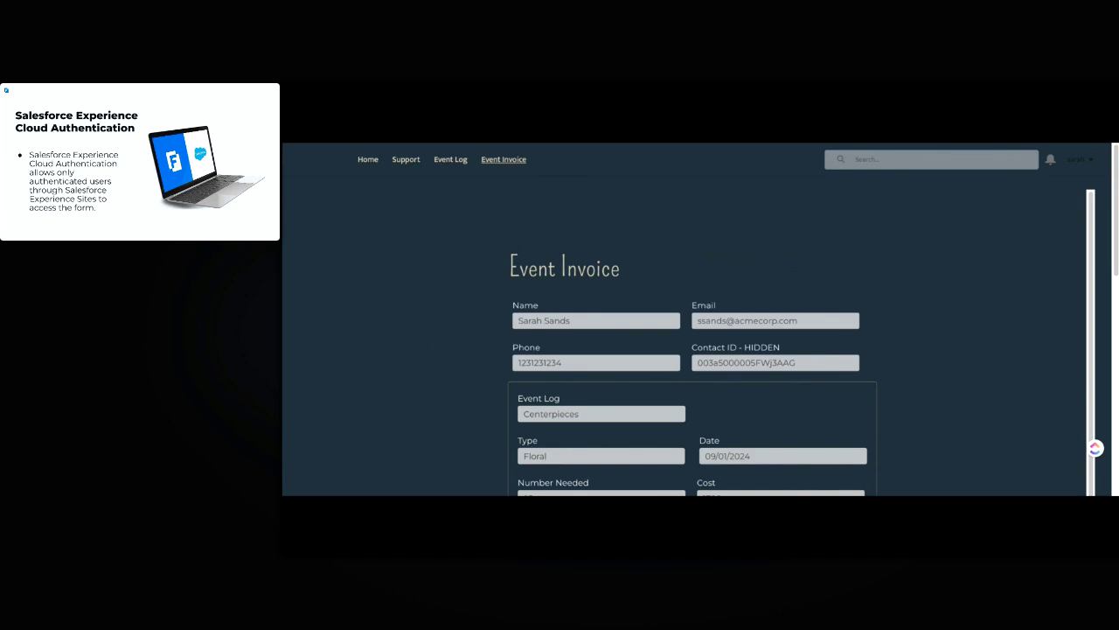
{"action": "scroll", "coordinate": [451, 345], "scroll_direction": "down", "scroll_amount": 1}
{"action": "scroll", "coordinate": [451, 346], "scroll_direction": "down", "scroll_amount": 1}
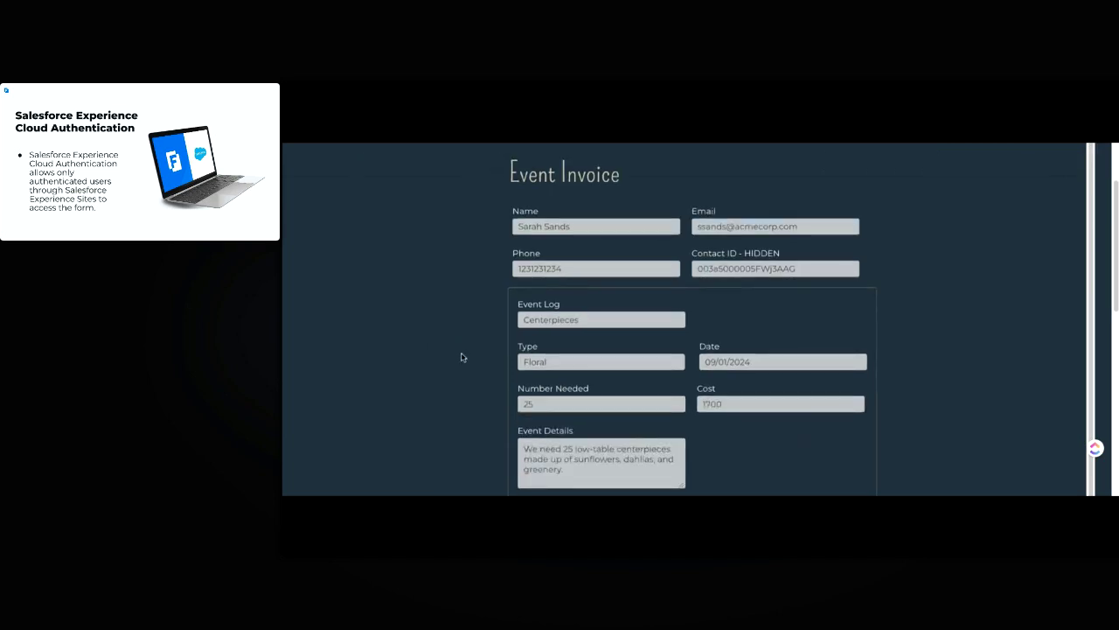
{"action": "scroll", "coordinate": [463, 357], "scroll_direction": "down", "scroll_amount": 1}
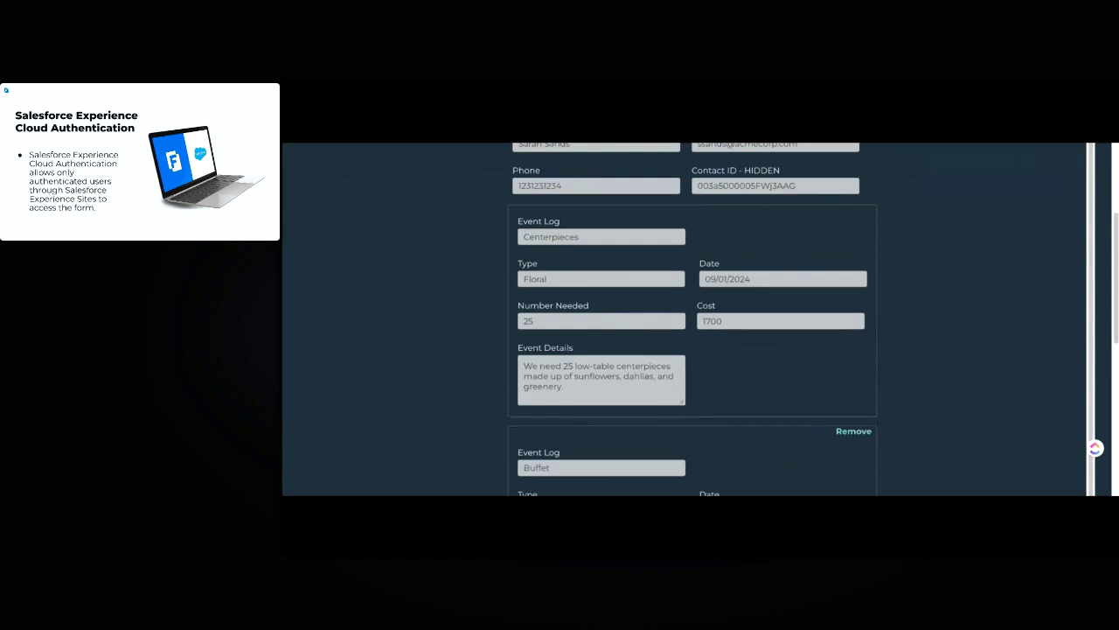
{"action": "scroll", "coordinate": [692, 319], "scroll_direction": "down", "scroll_amount": 1}
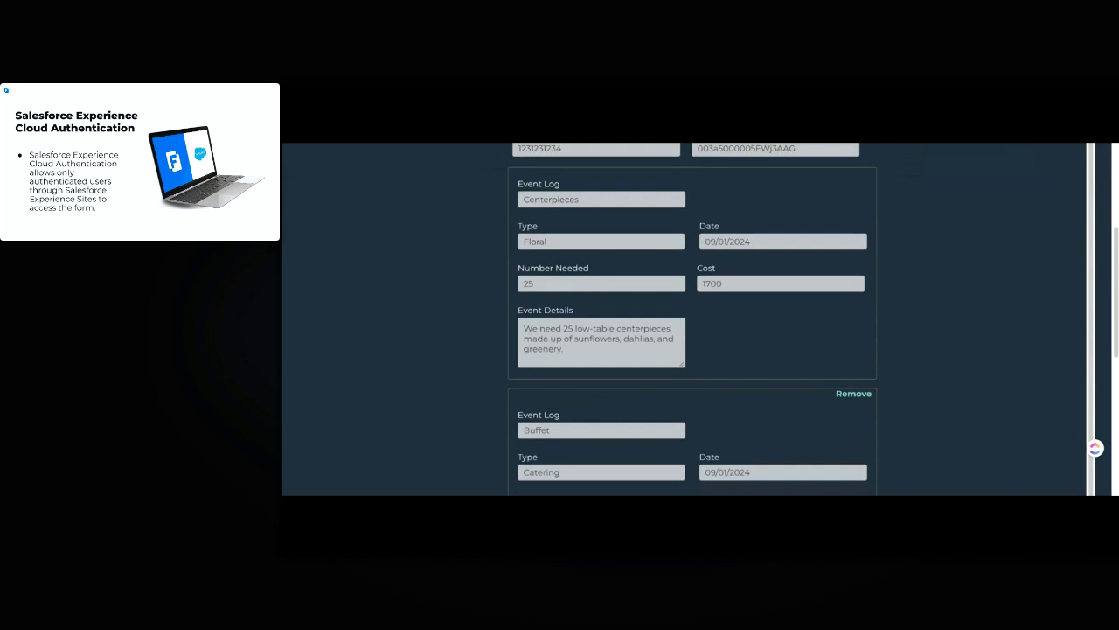